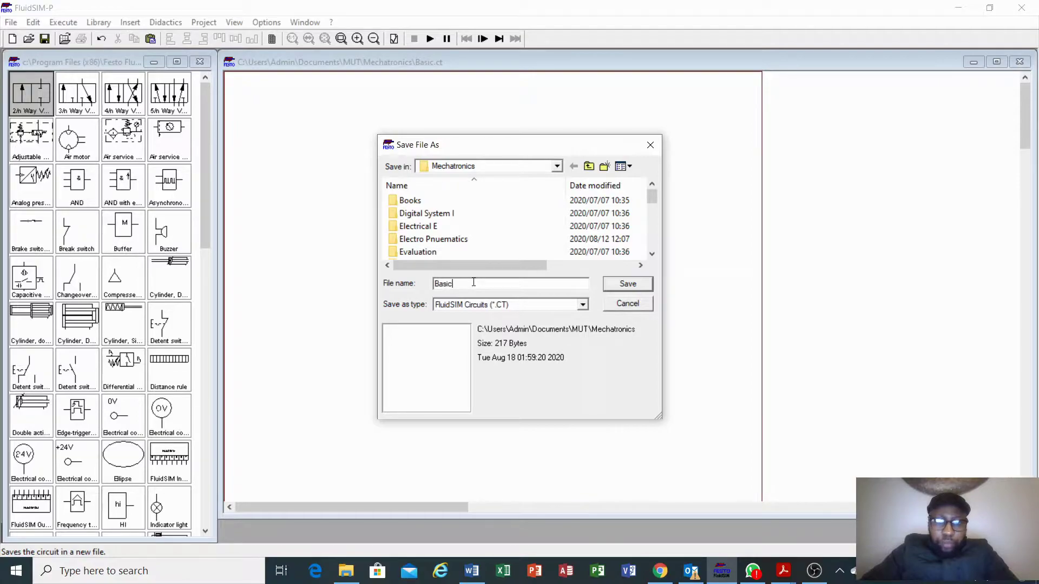
Step: Save the blank circuit in the Mechatronics folder under the file name DAC1
key(BackSpace)
key(BackSpace)
key(BackSpace)
key(BackSpace)
key(BackSpace)
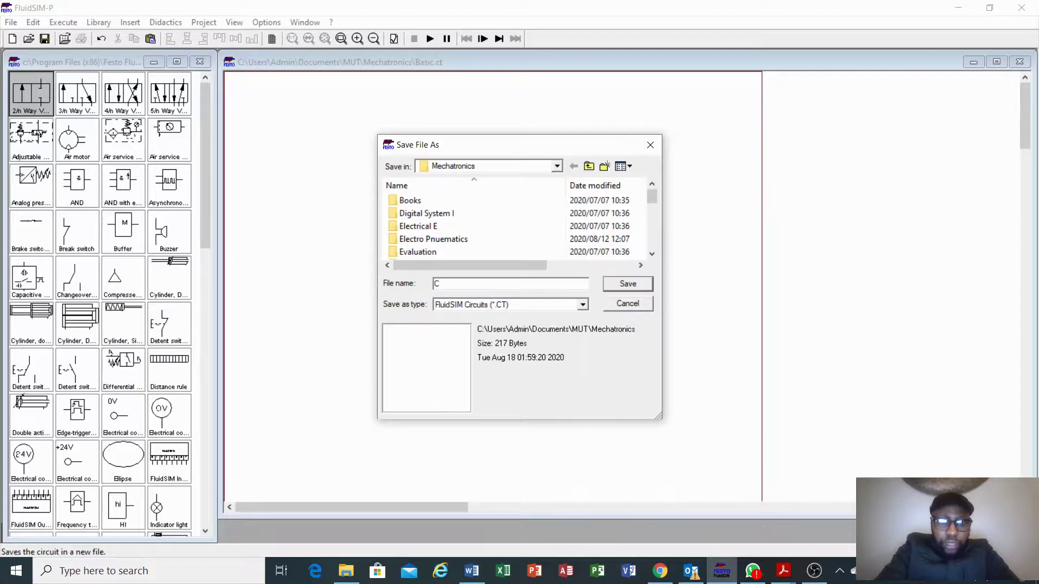
text(D)
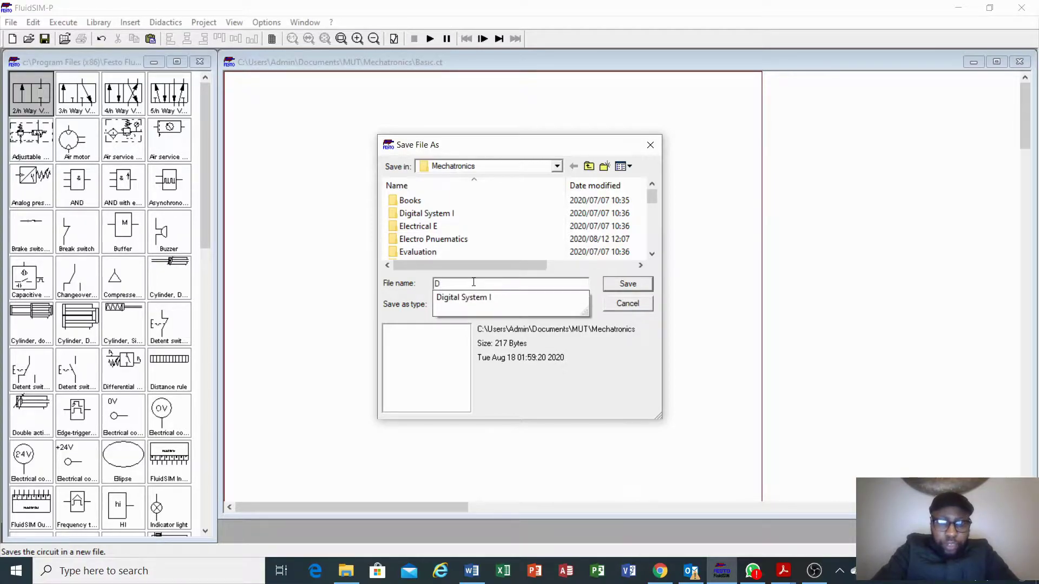
text(AC1)
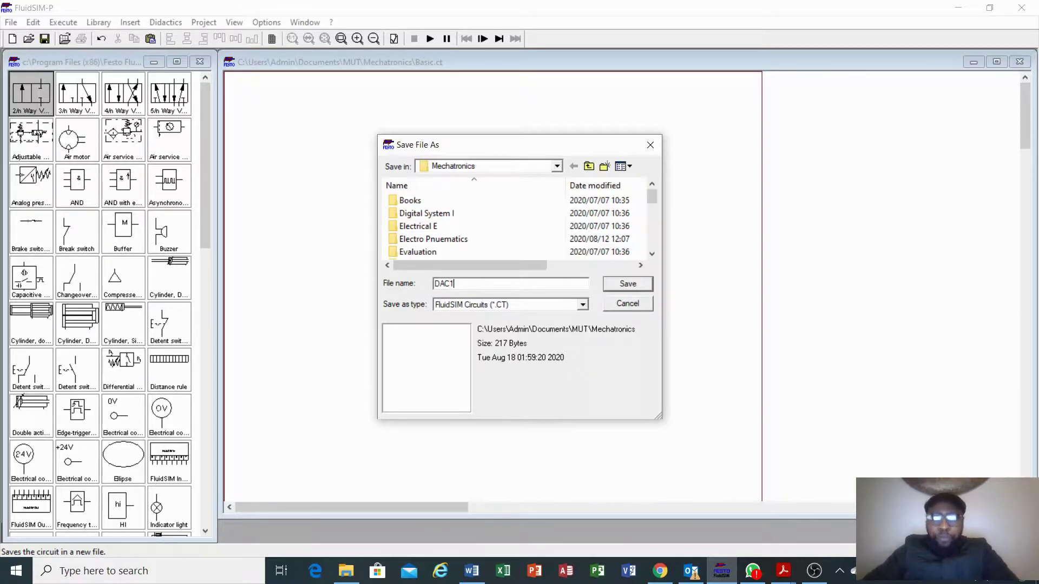
click(627, 282)
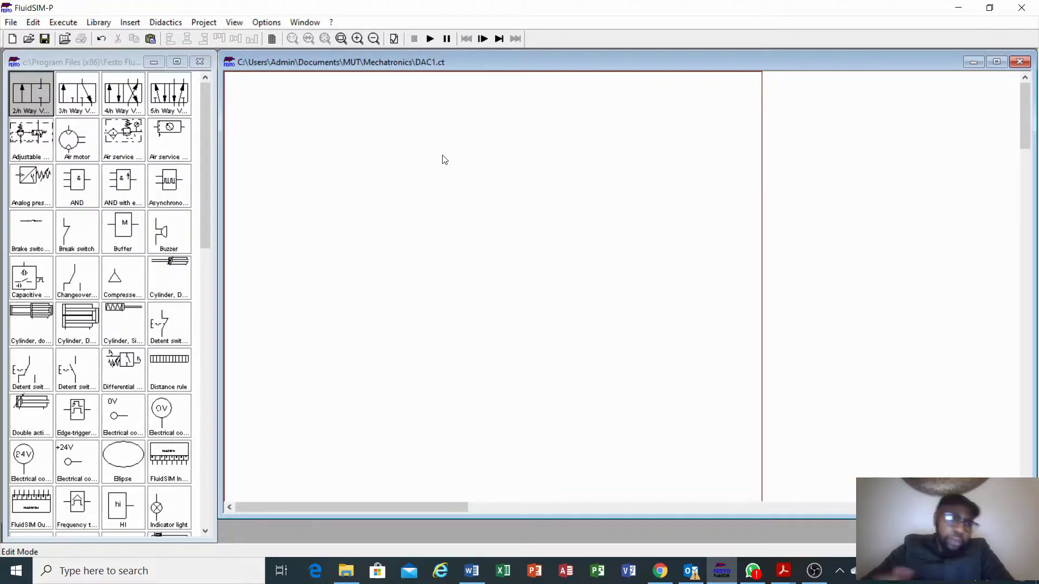
Step: Place a double acting cylinder from the component library near the top middle of the drawing sheet
scroll(56, 273, down, 2)
scroll(56, 274, down, 10)
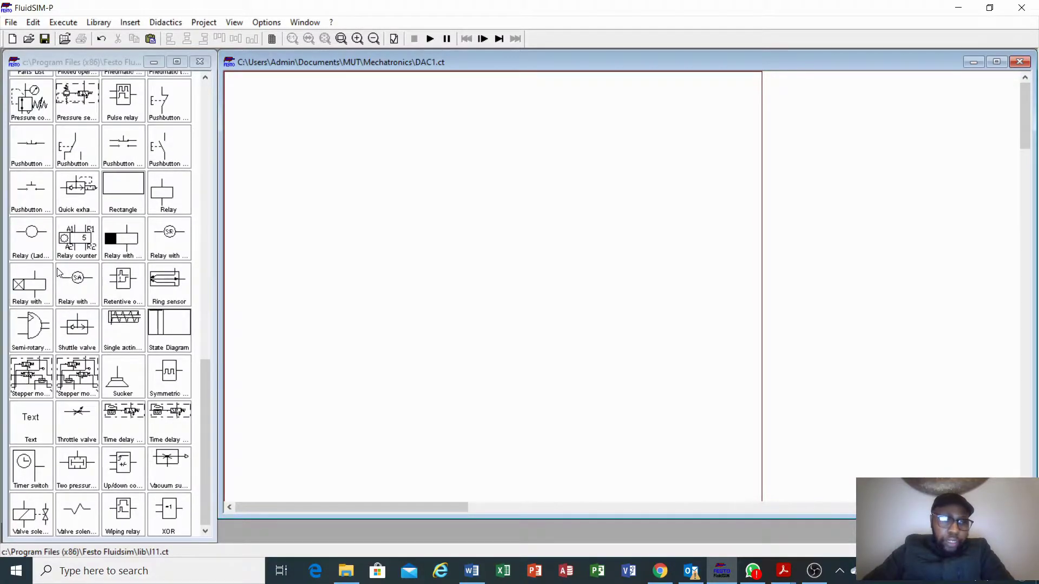
scroll(61, 279, up, 1)
scroll(63, 294, up, 8)
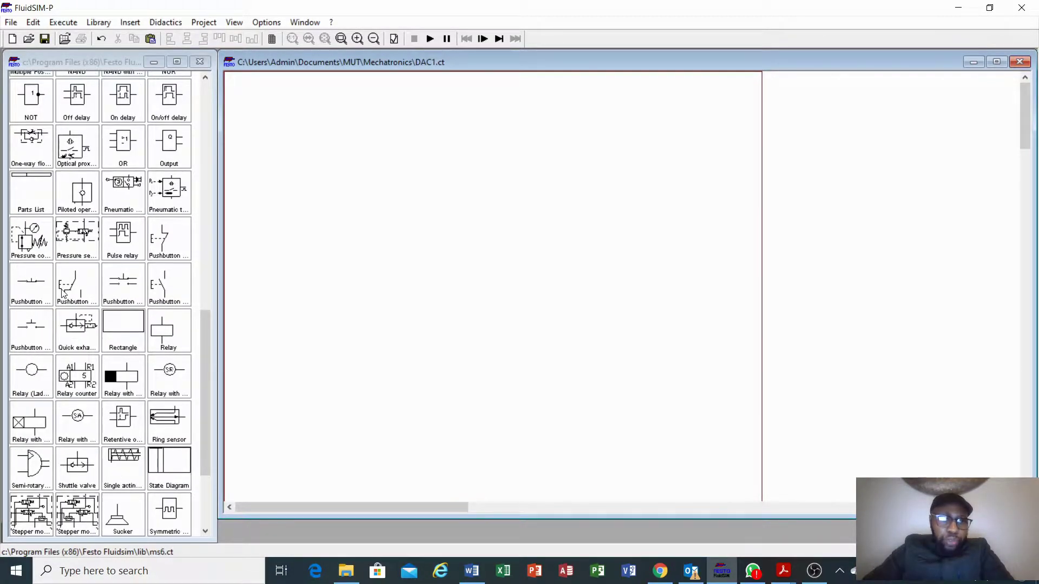
scroll(63, 293, up, 1)
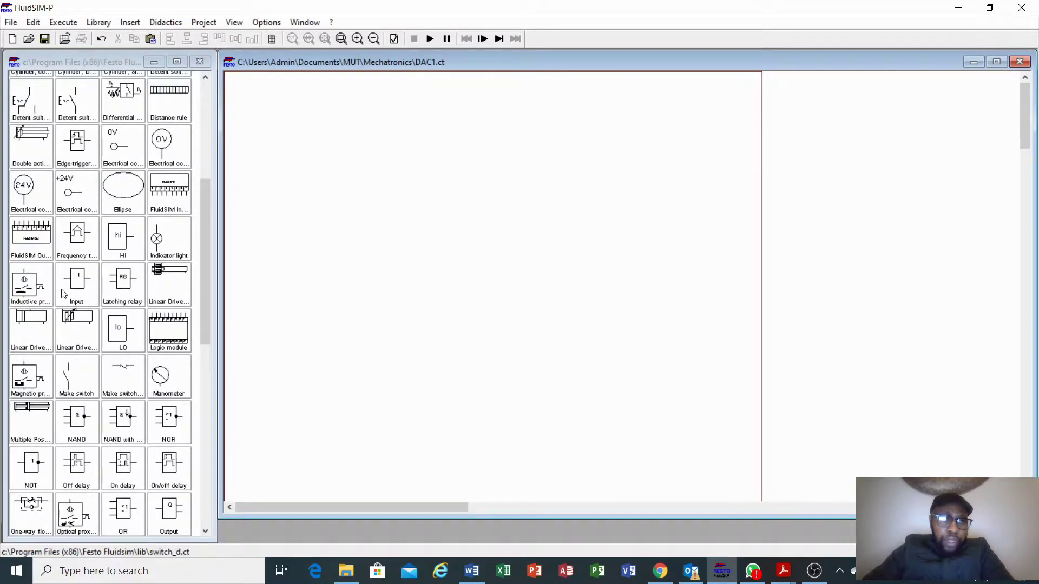
scroll(63, 294, up, 1)
drag(26, 190, 448, 122)
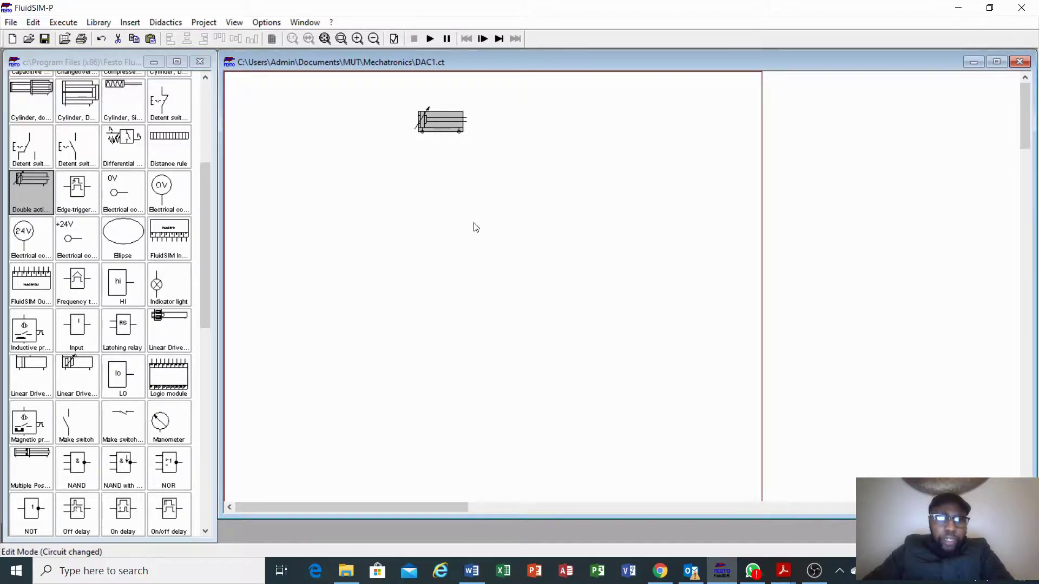
Step: Place a 4/n way valve below the cylinder and a compressed air supply beneath the valve
scroll(193, 215, up, 5)
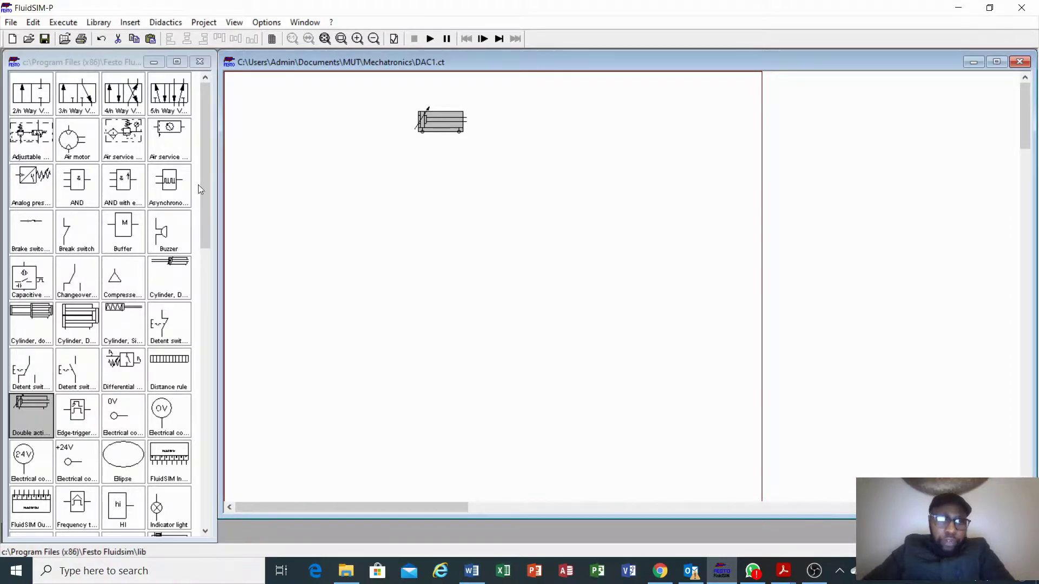
drag(124, 95, 433, 184)
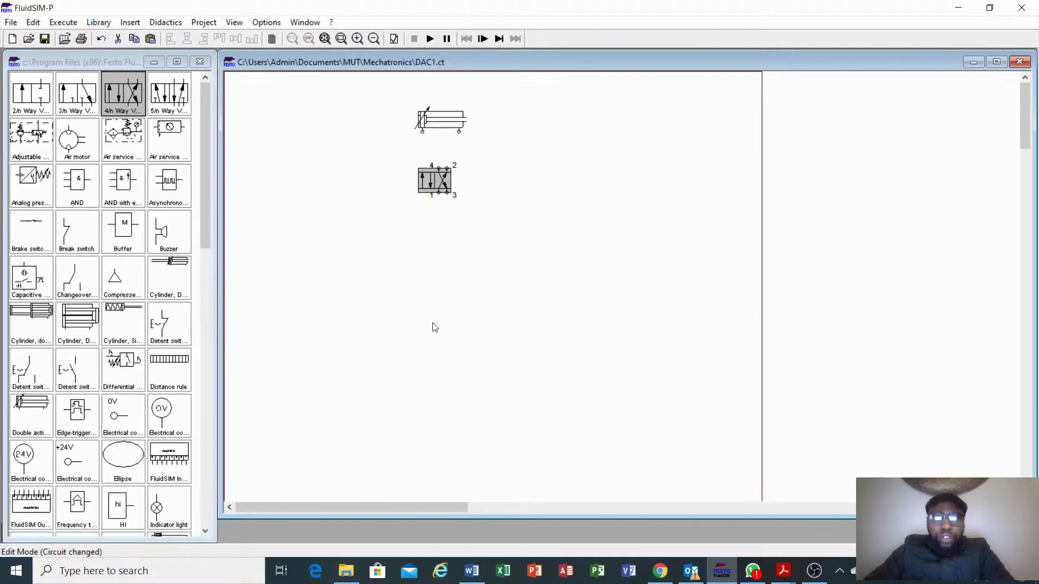
click(119, 277)
drag(118, 276, 429, 255)
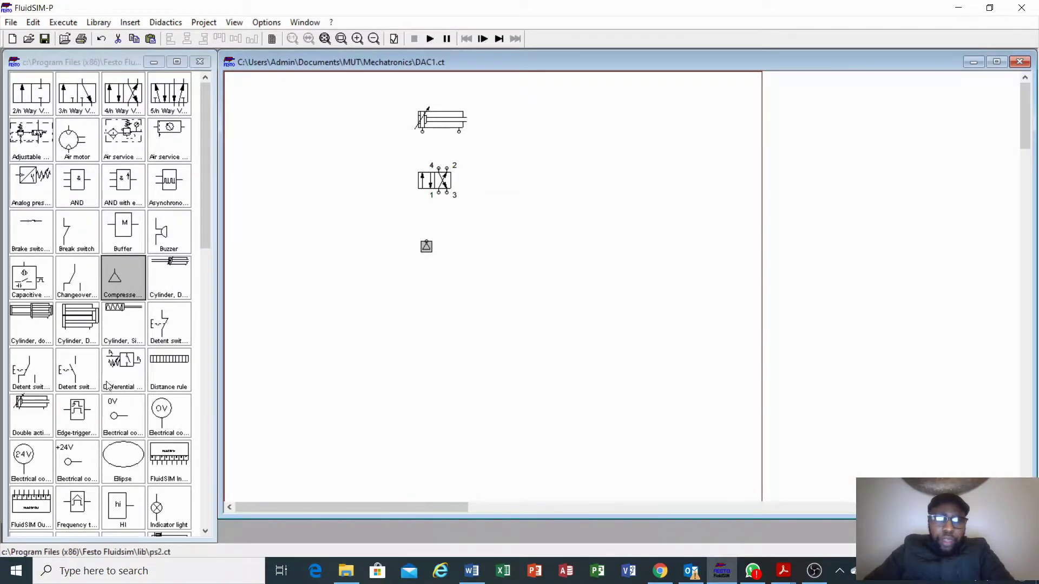
Step: Place a sucker beside the compressed air supply and align the bottom edges of the two components
scroll(106, 385, down, 15)
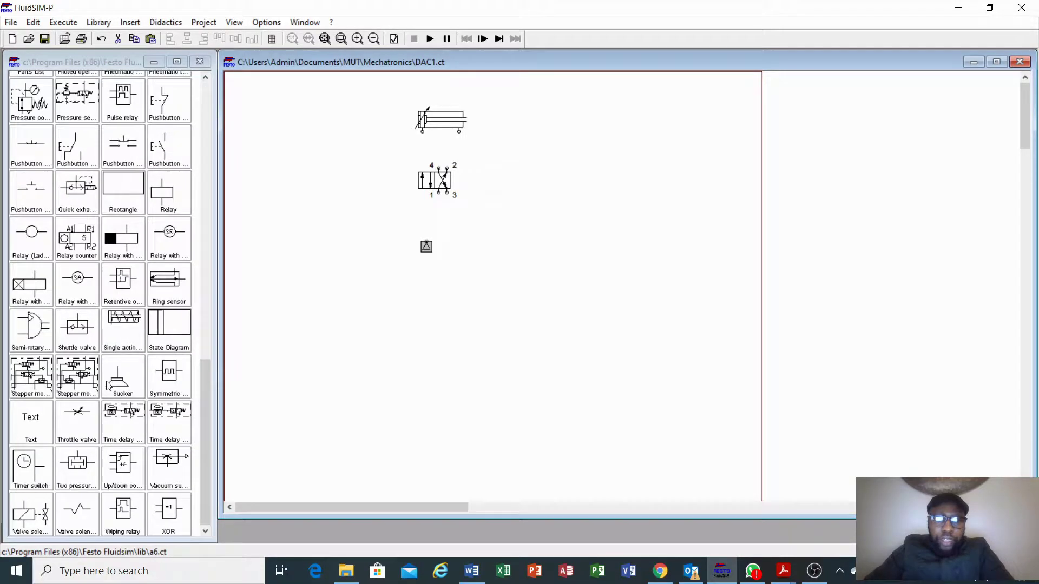
drag(122, 379, 452, 242)
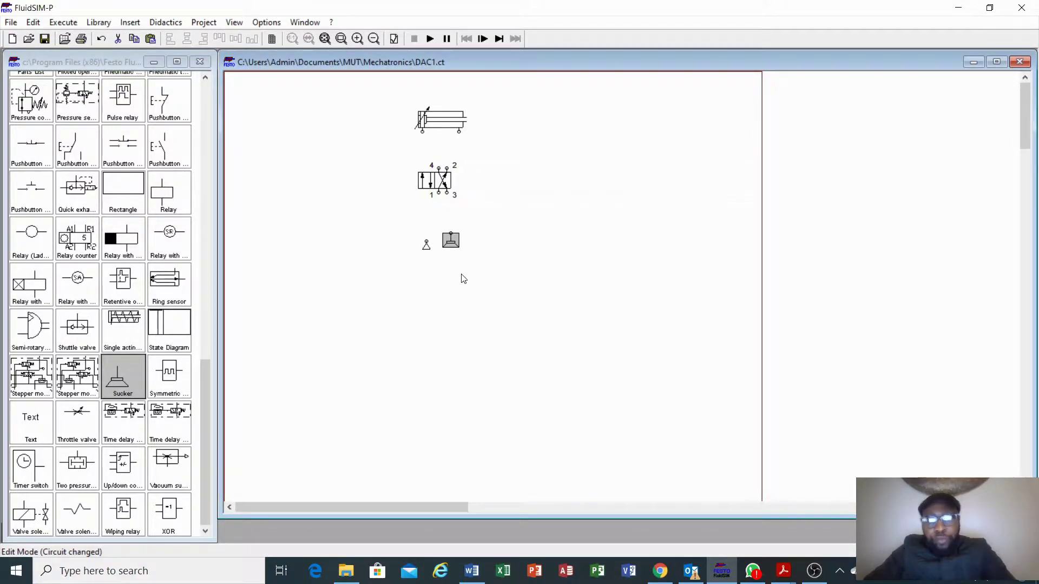
shift+click(428, 250)
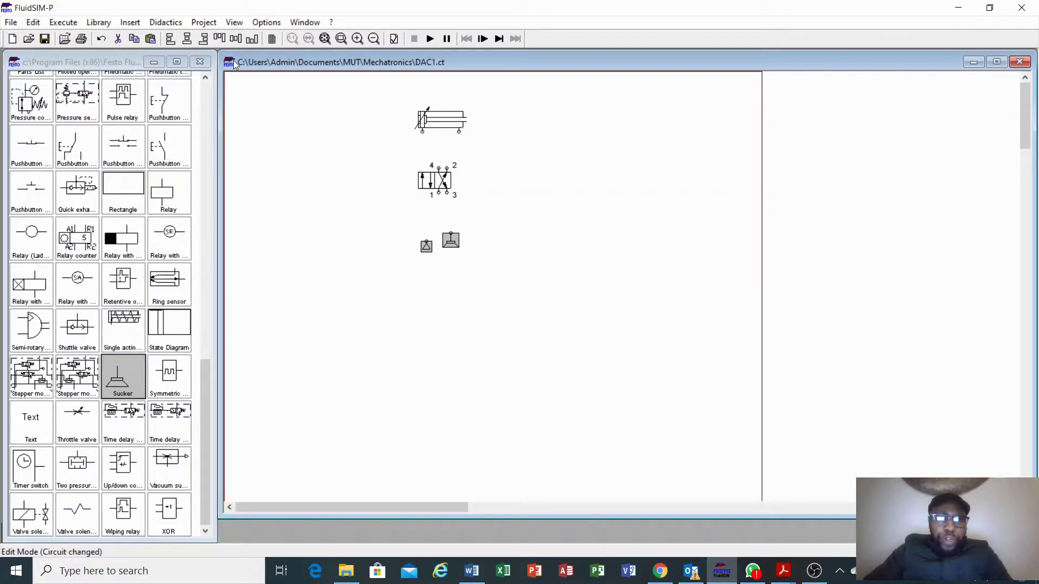
click(250, 42)
click(427, 287)
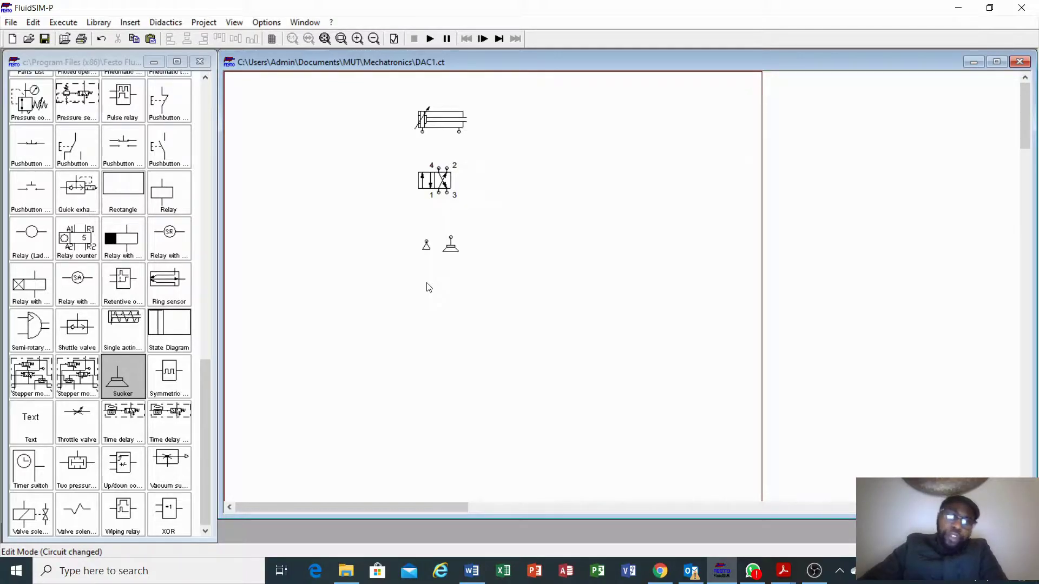
Step: Configure the 4/n way valve with manual push-button actuation on the left and spring return on the right
double_click(430, 184)
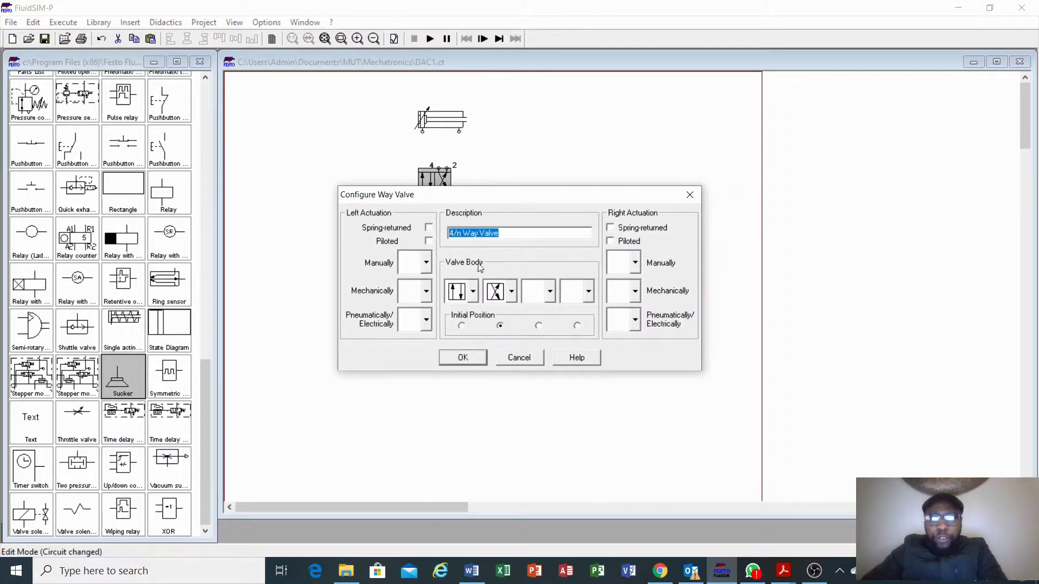
click(428, 263)
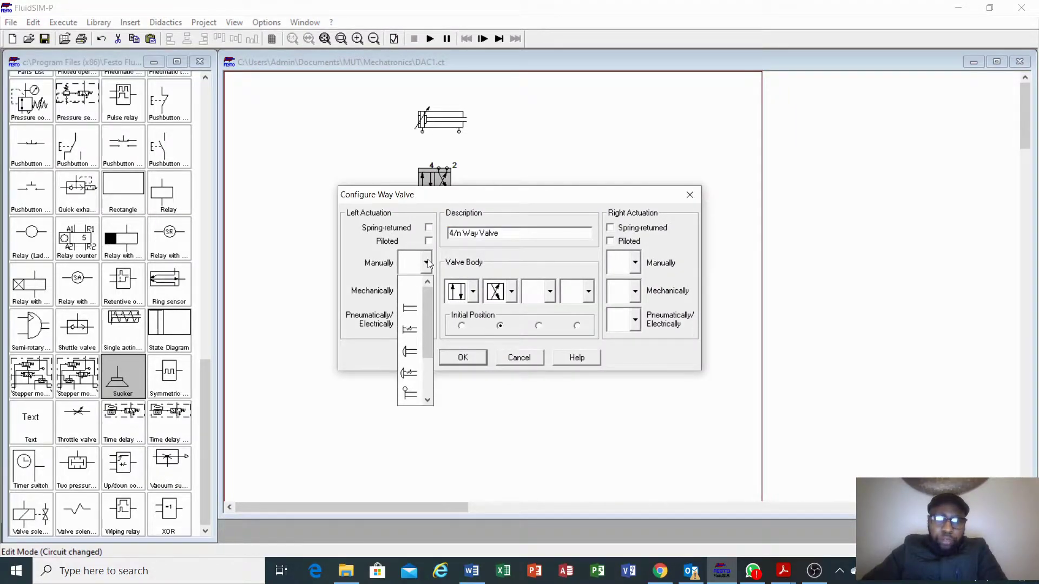
click(414, 353)
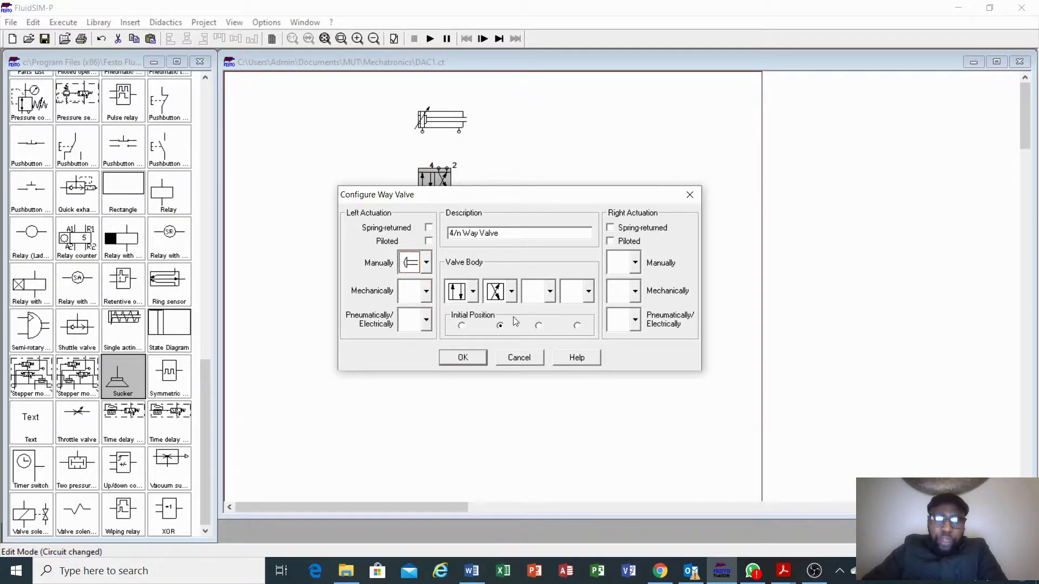
click(610, 229)
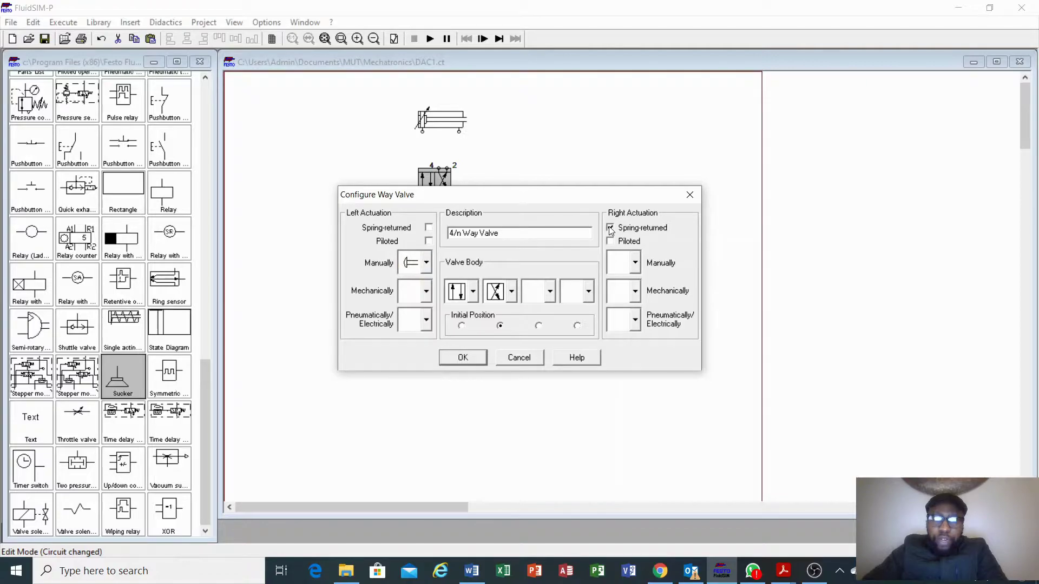
click(474, 358)
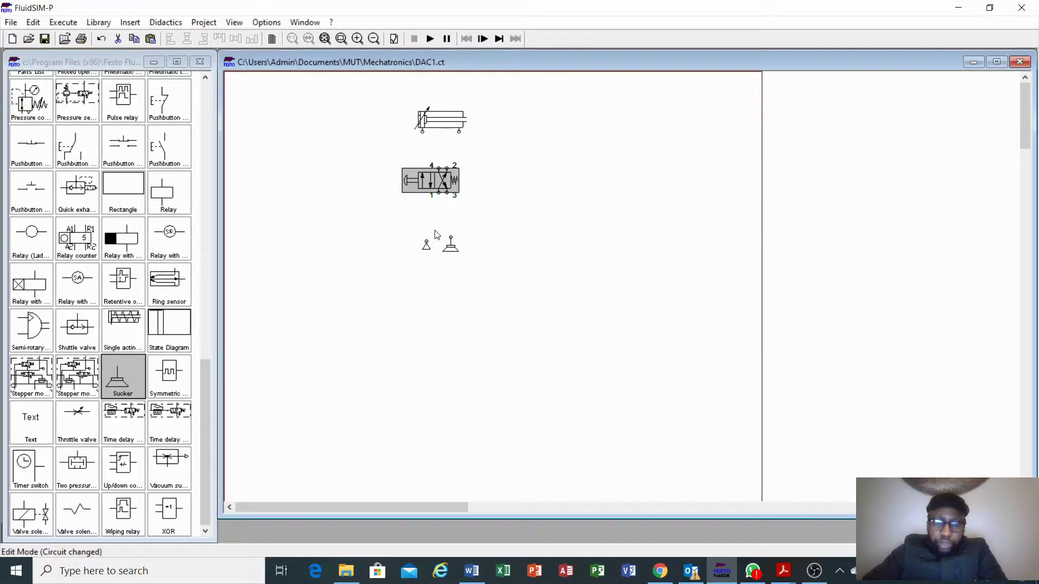
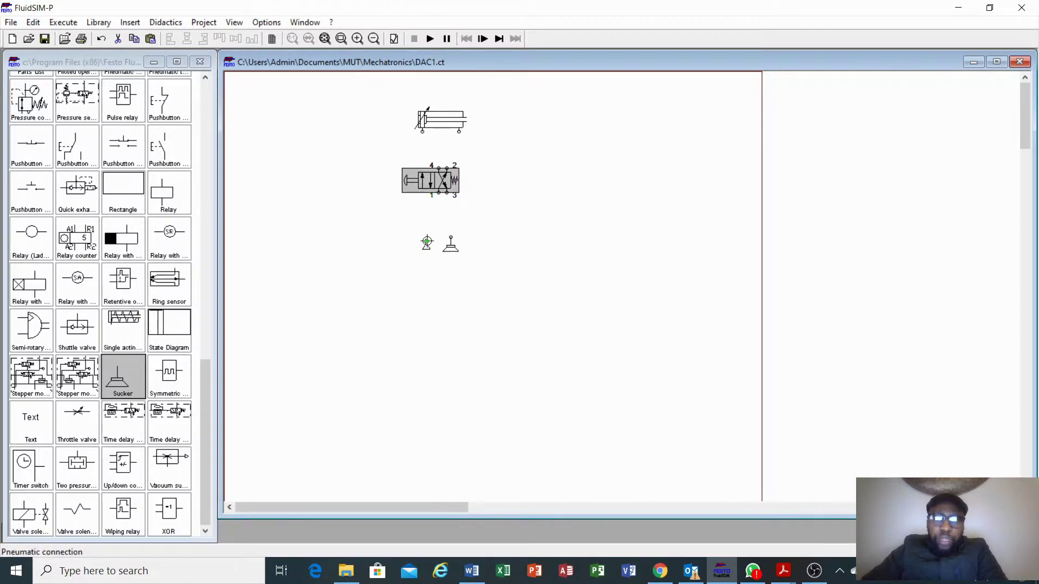
Step: Connect the air supply to valve port 1, the sucker to port 3, and ports 4 and 2 to the cylinder's left and right ports
drag(427, 242, 431, 195)
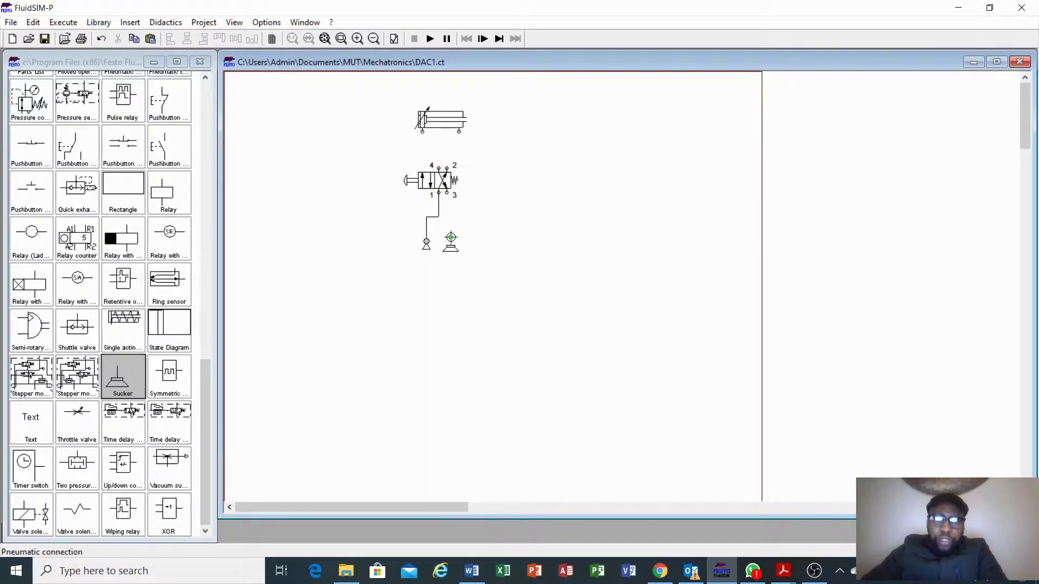
drag(445, 195, 451, 238)
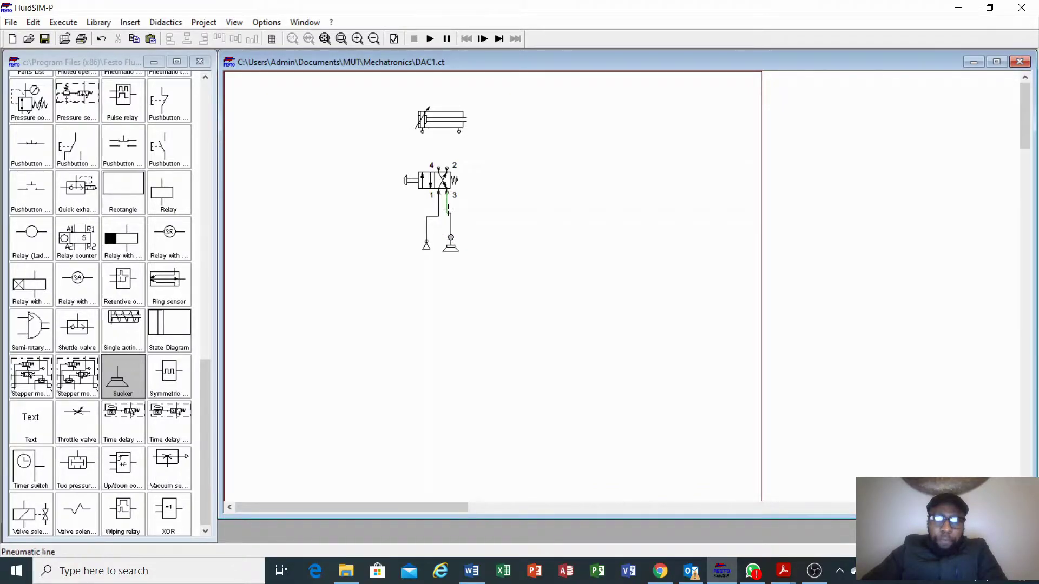
drag(438, 167, 421, 131)
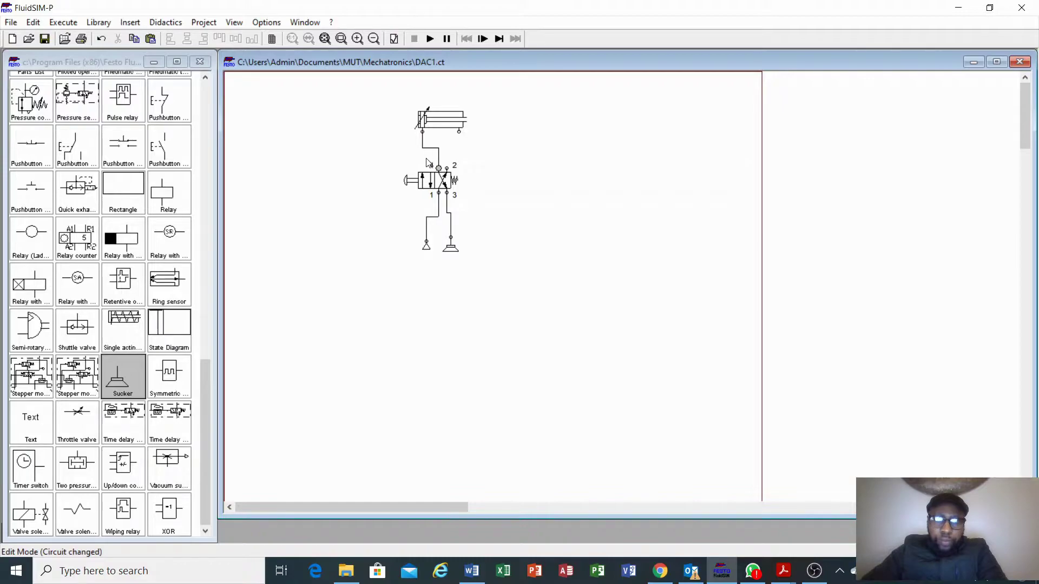
drag(452, 160, 459, 130)
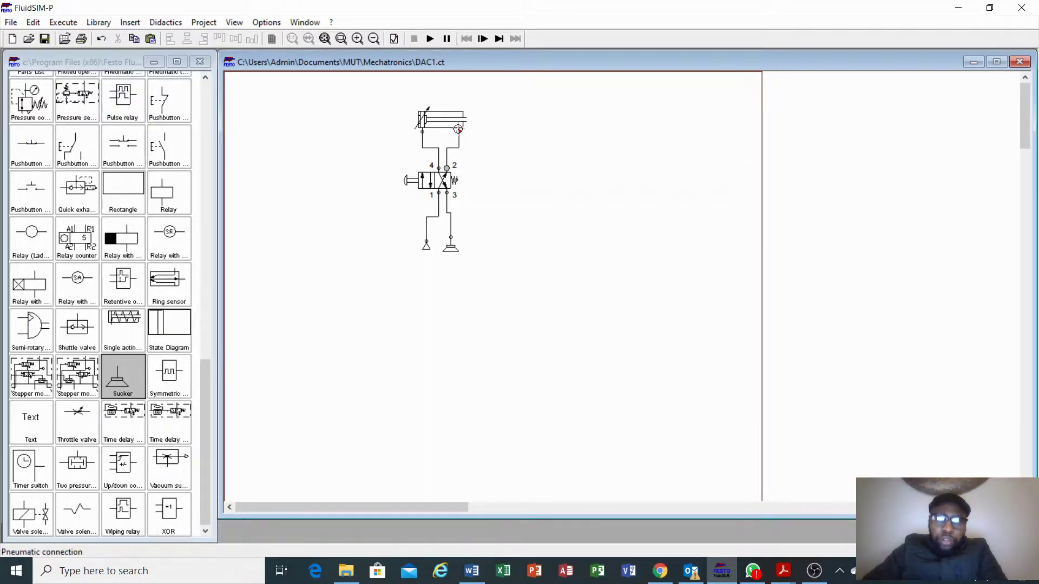
Step: Simulate the circuit, actuate the 4/n way valve's push-button to test the cylinder stroke, and stop the simulation
mouse_move(429, 129)
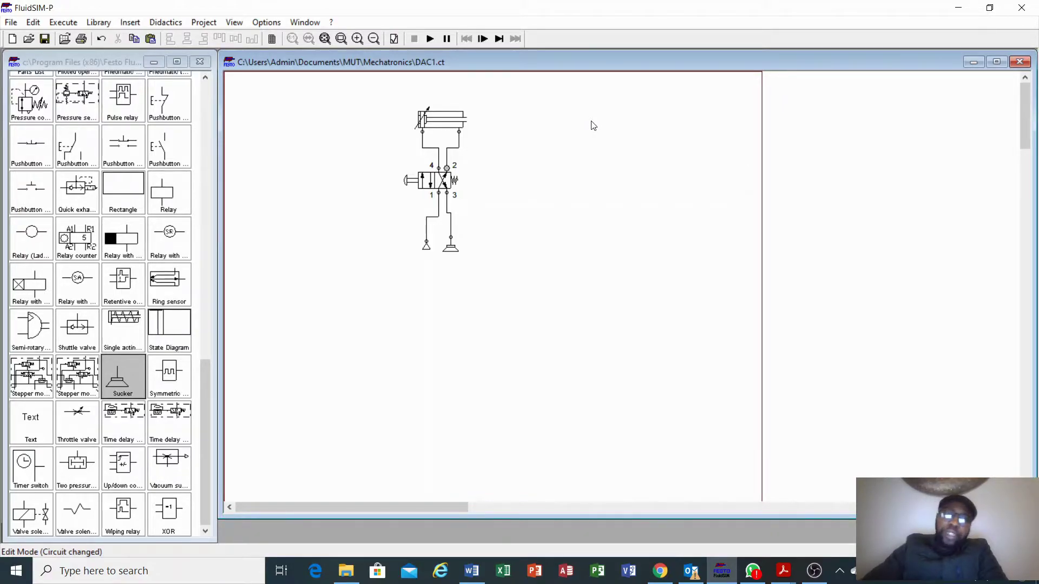
click(429, 39)
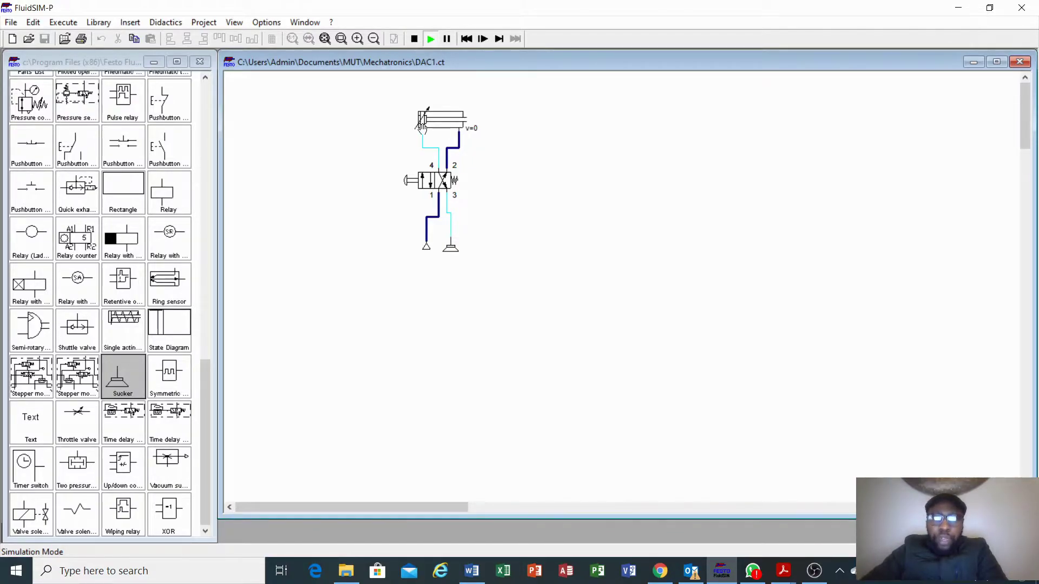
click(413, 174)
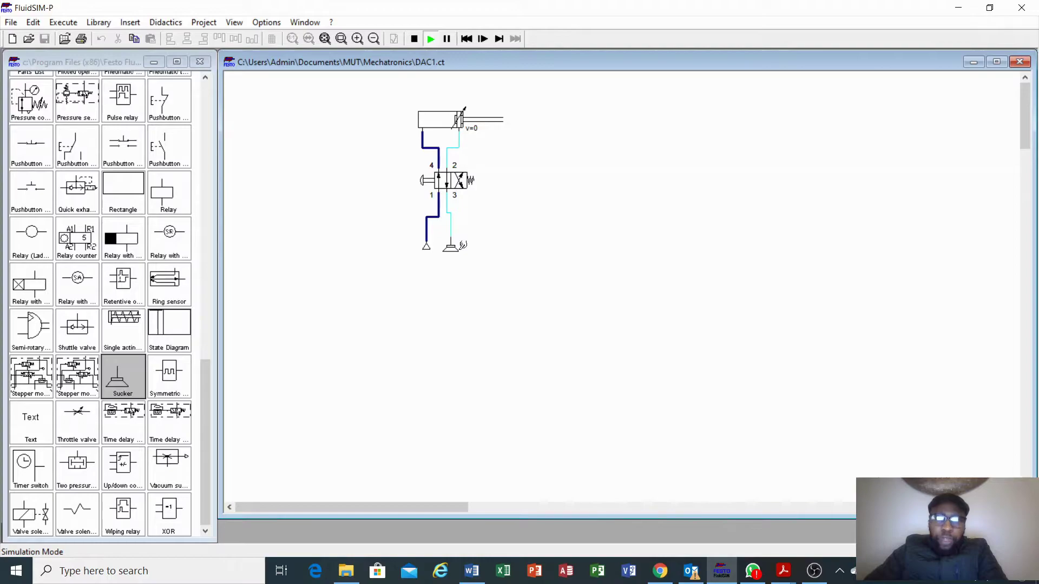
drag(463, 245, 462, 243)
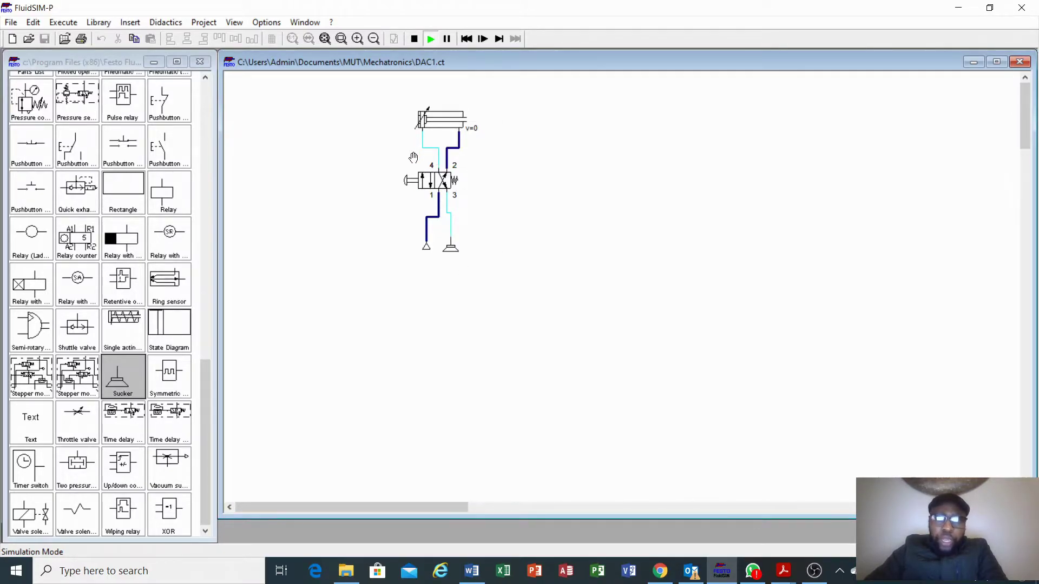
click(413, 40)
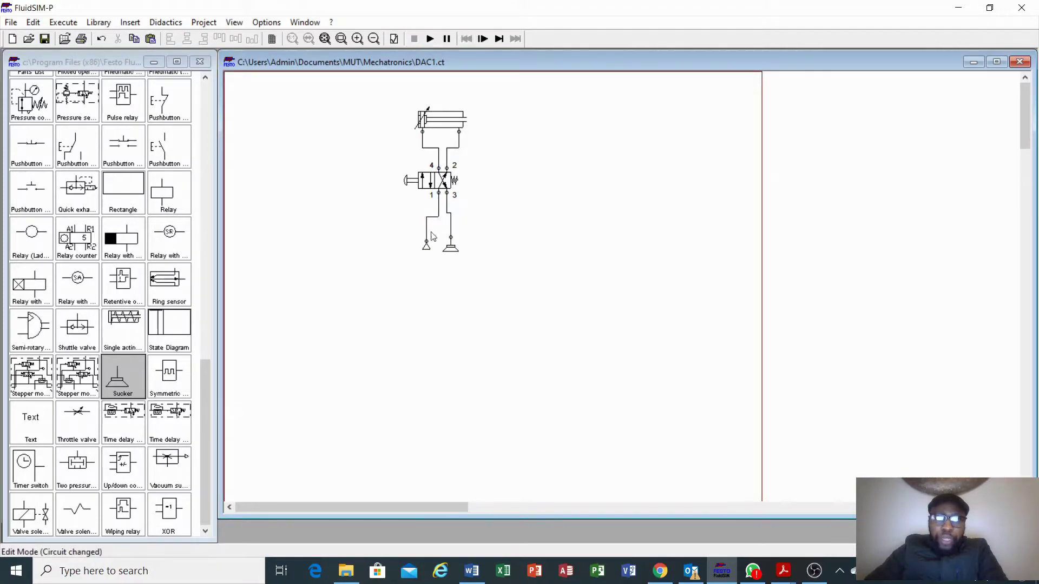
Step: Place a 3/n way valve on the sheet to the right of the 4/n way valve
scroll(120, 324, up, 10)
scroll(119, 324, up, 3)
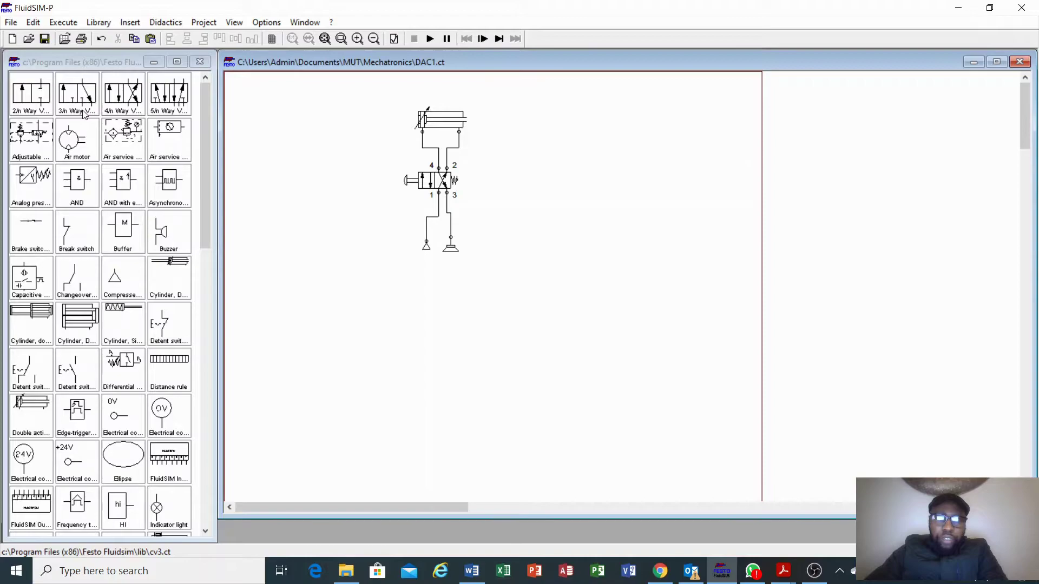
drag(80, 96, 526, 186)
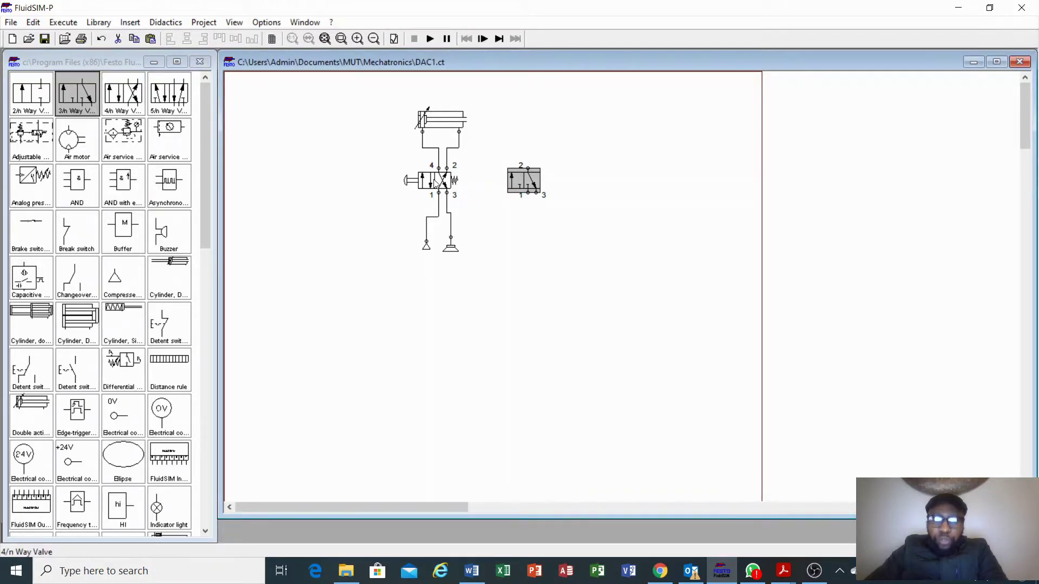
Step: Configure the 3/n way valve with manual push-button actuation on the left and spring return on the right
double_click(523, 182)
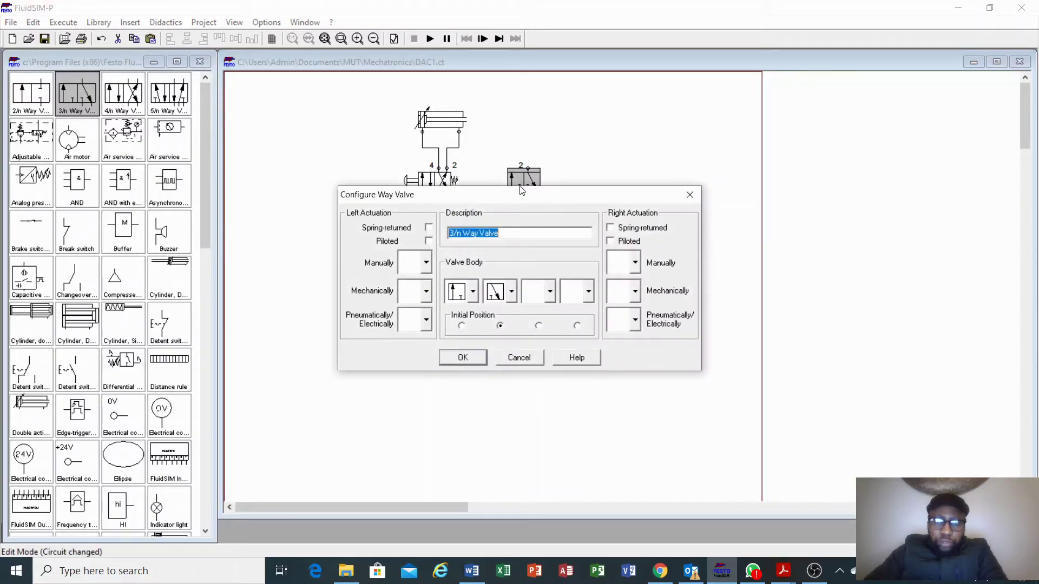
click(426, 262)
click(410, 352)
click(610, 227)
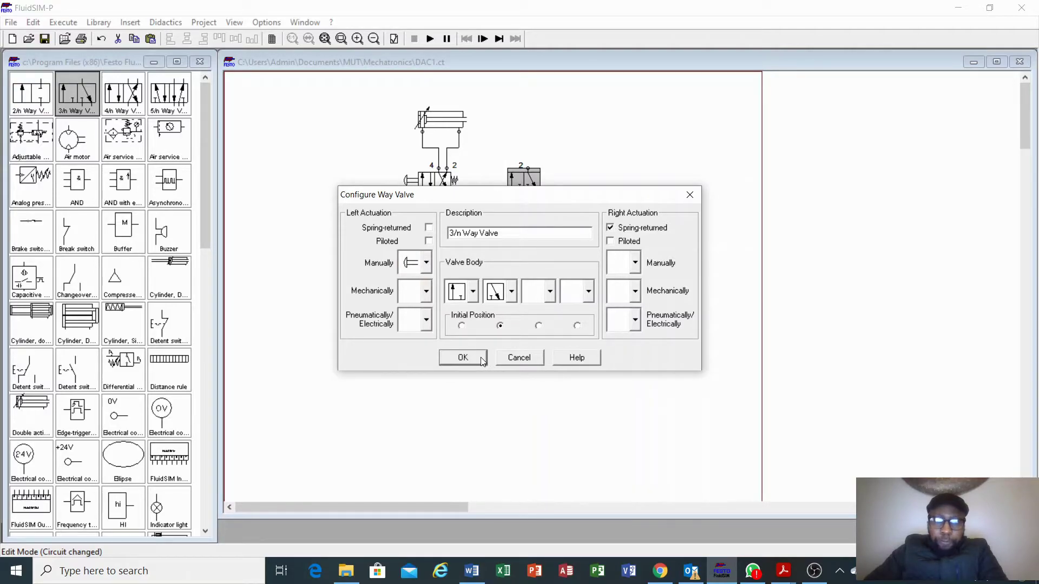
click(463, 358)
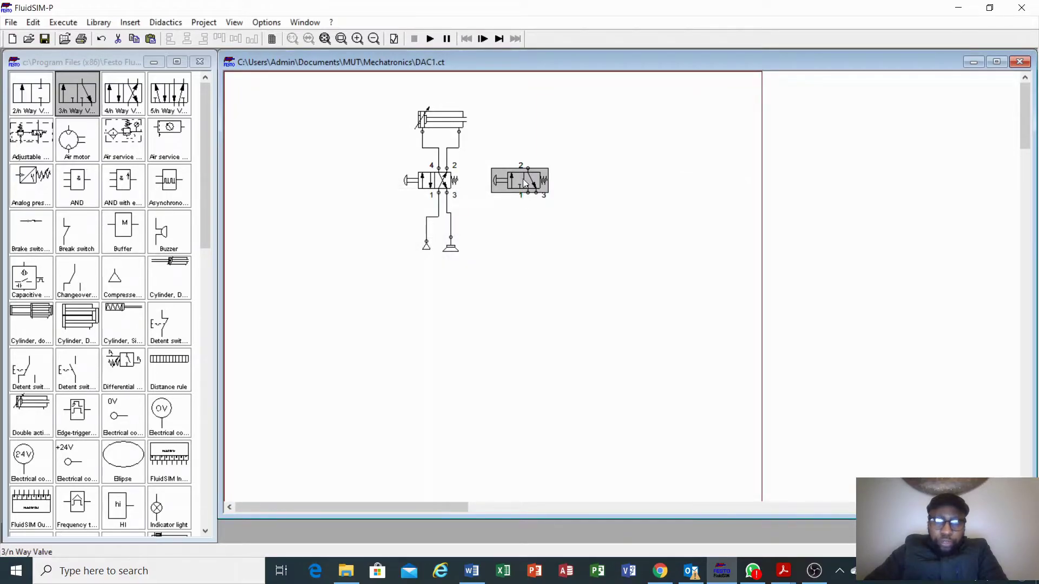
Step: Delete the 3/n way valve beside the cylinder circuit
drag(524, 179, 524, 195)
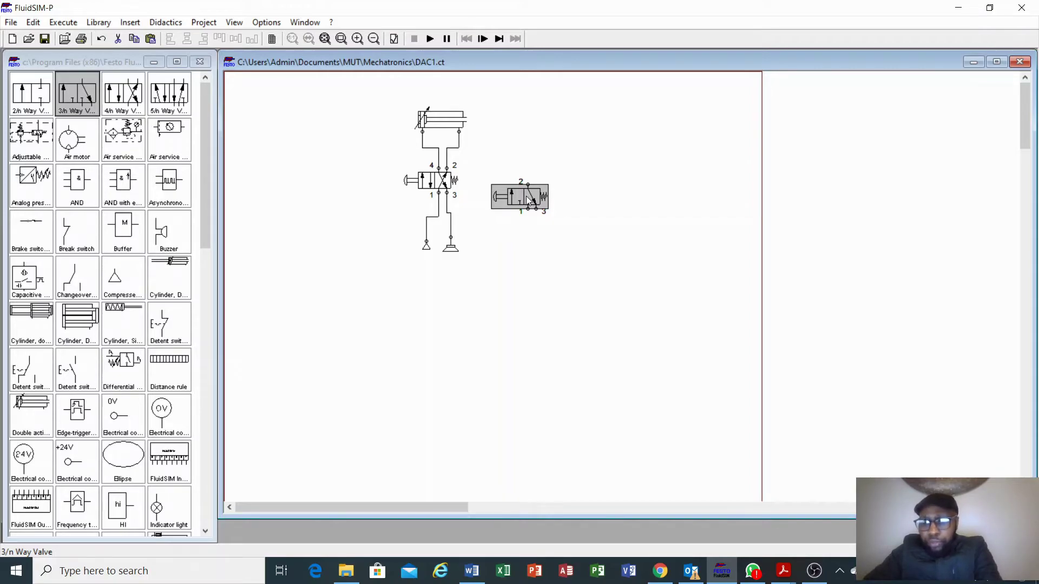
key(Delete)
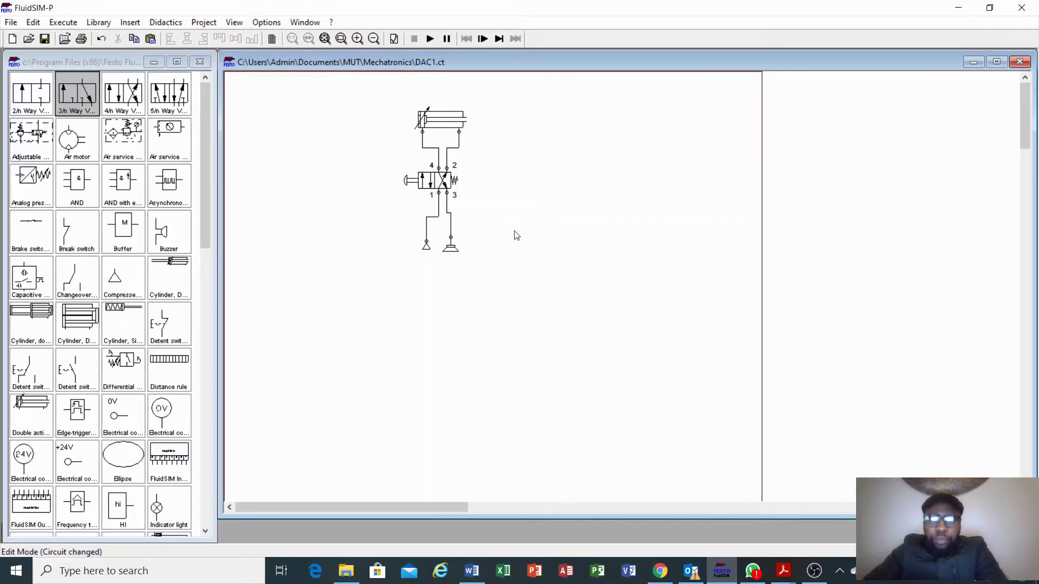
Step: Simulate the circuit, actuate the 4/n way valve's push-button, and stop the simulation
click(430, 39)
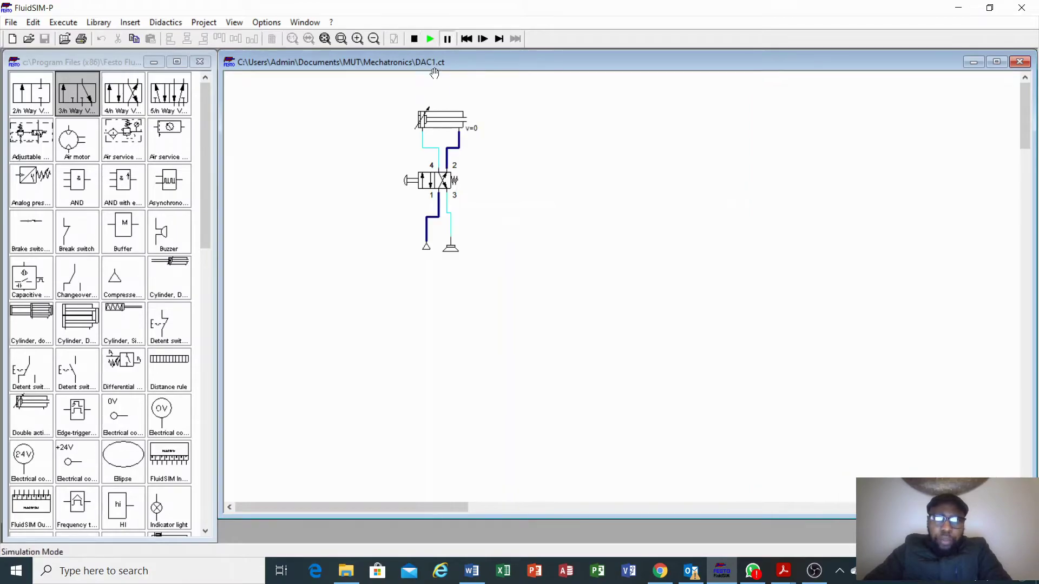
click(406, 172)
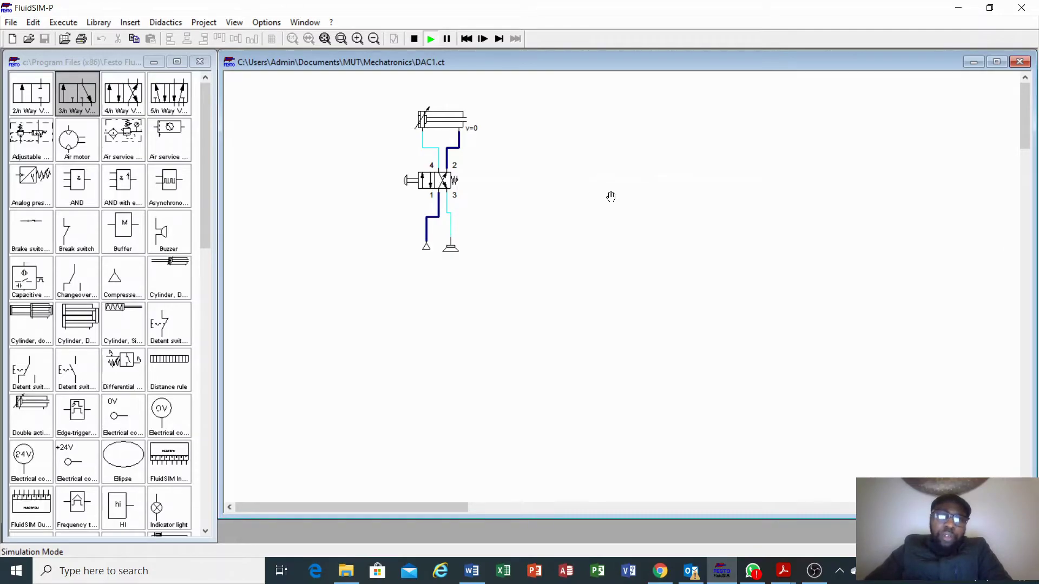
click(414, 39)
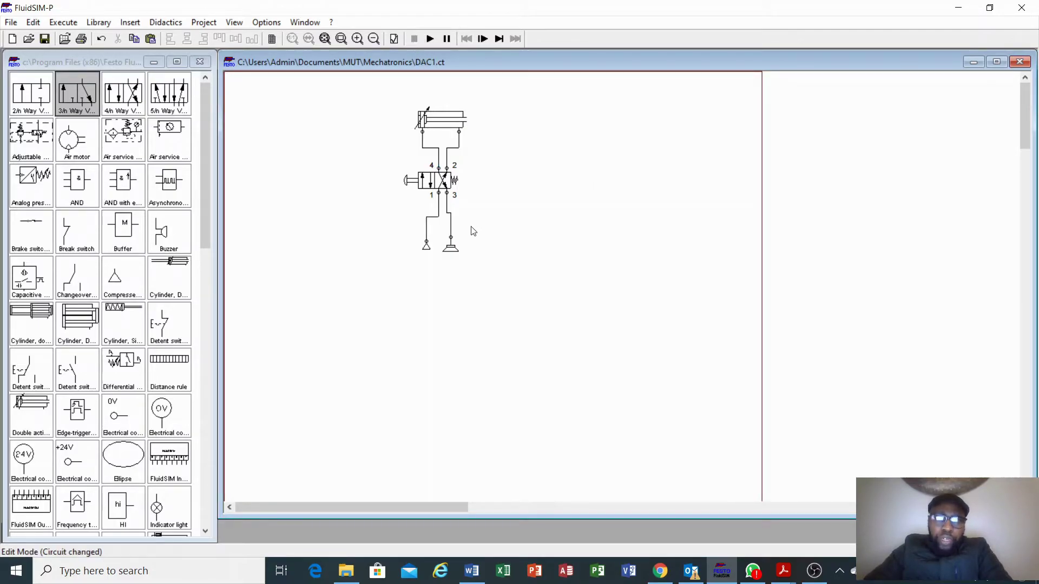
Step: Move the air supply, the sucker and the 4/n way valve lower to make room beneath the cylinder
drag(428, 252, 427, 303)
drag(453, 252, 444, 325)
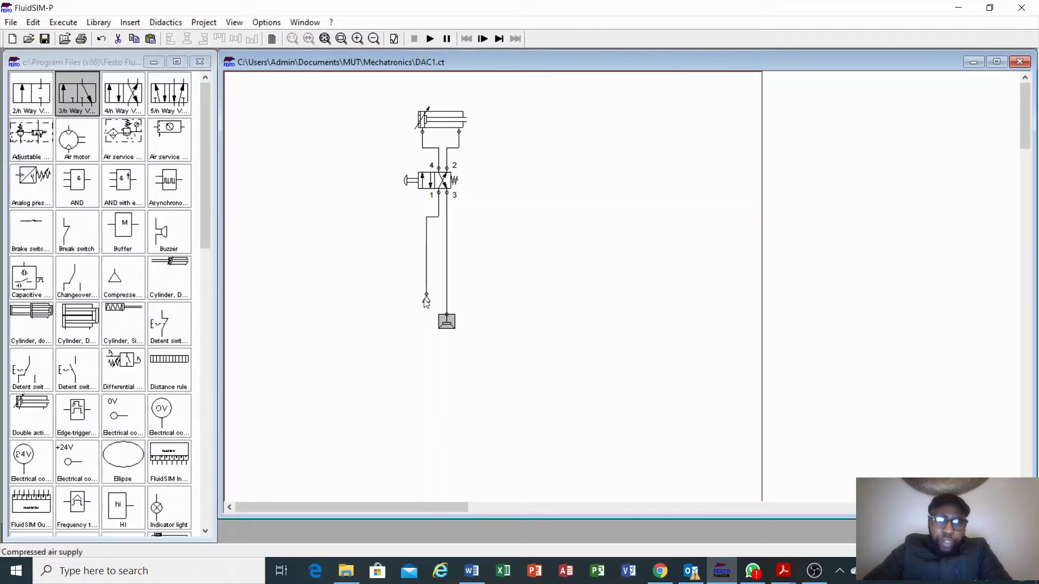
drag(425, 300, 431, 320)
drag(428, 181, 427, 220)
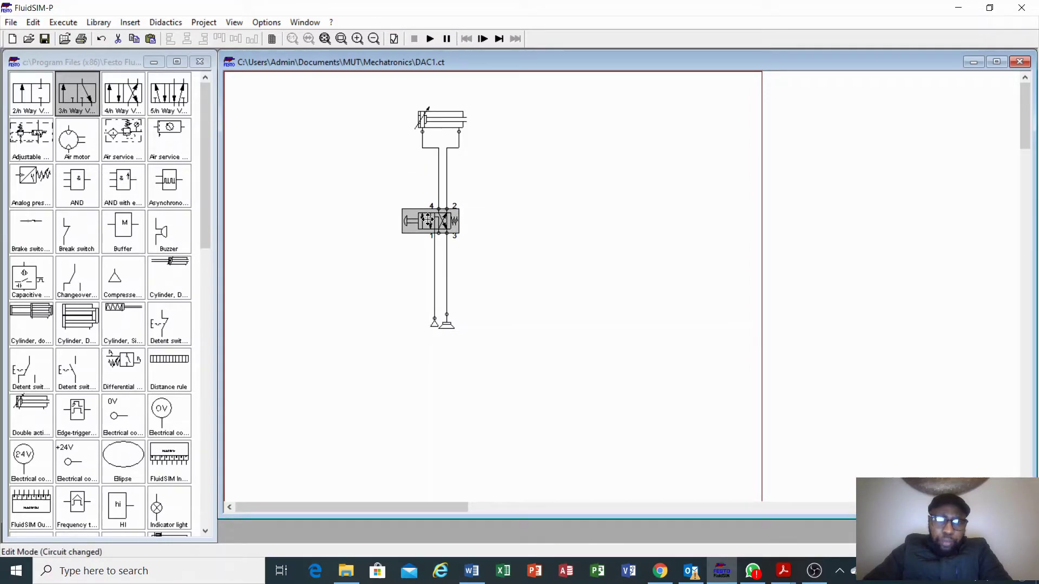
Step: Delete the line between the air supply and valve port 1 and reconnect the two with a new line
click(434, 259)
key(Delete)
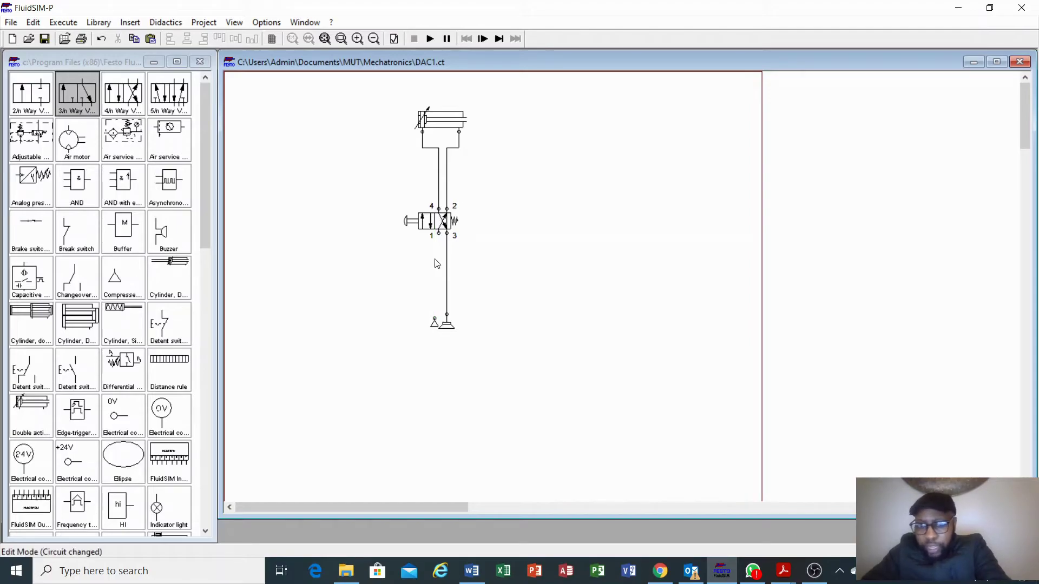
drag(438, 233, 434, 319)
Step: Place a one-way flow control valve on the sheet to the left of the circuit
scroll(183, 331, down, 1)
scroll(183, 331, down, 15)
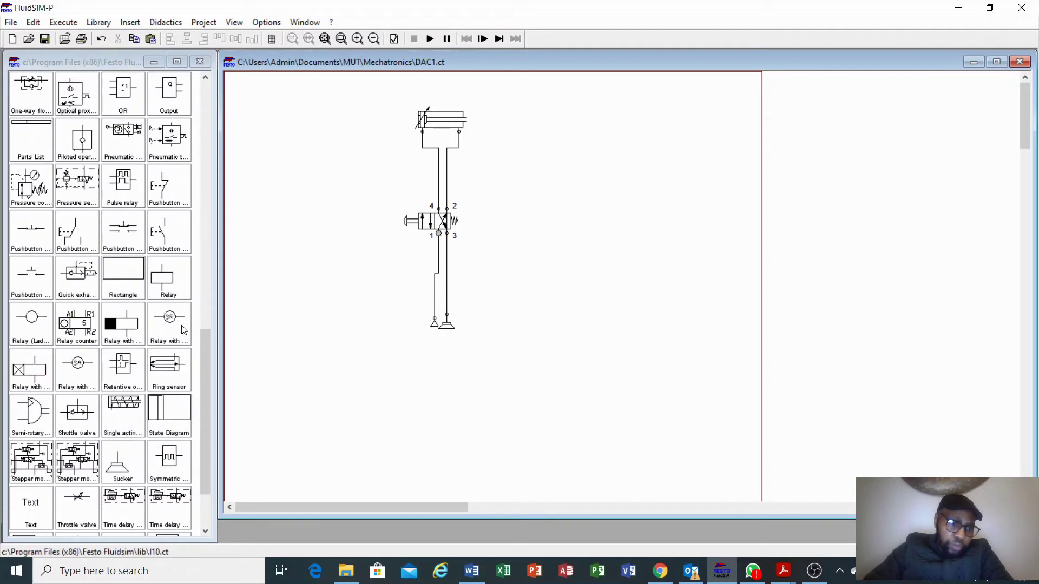
scroll(182, 331, down, 2)
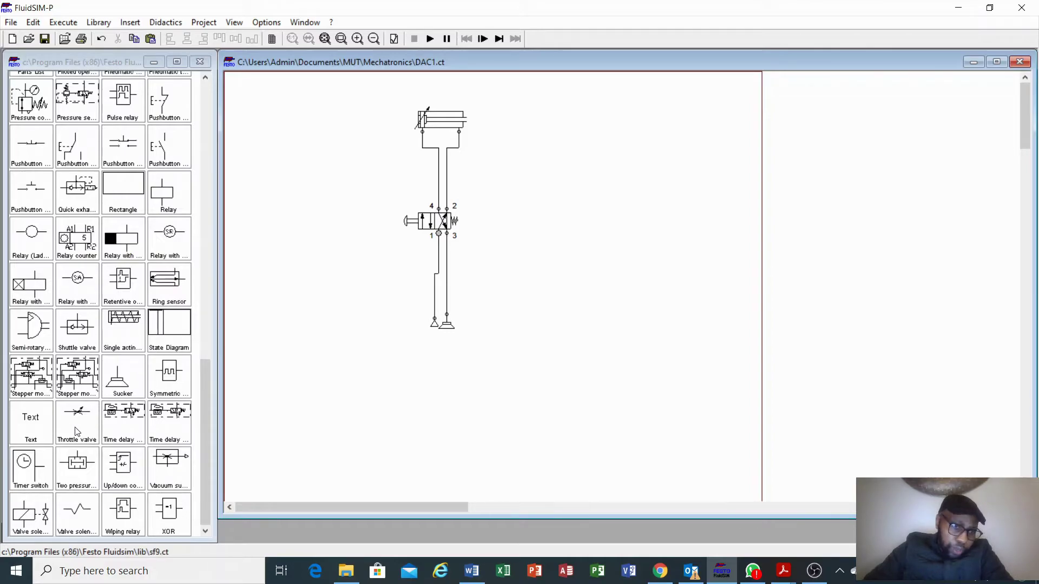
scroll(79, 428, up, 5)
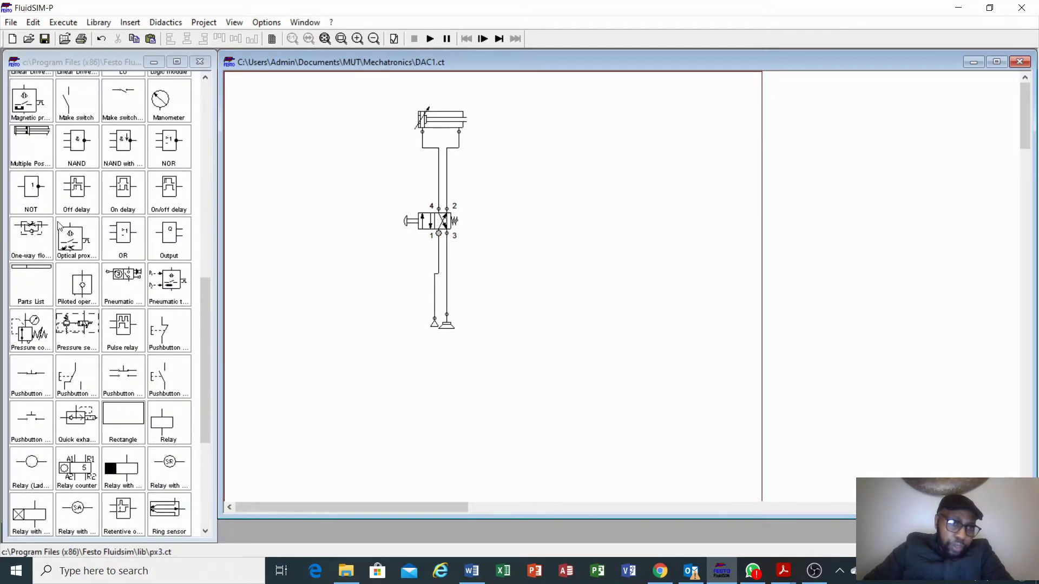
drag(48, 239, 338, 176)
right_click(340, 173)
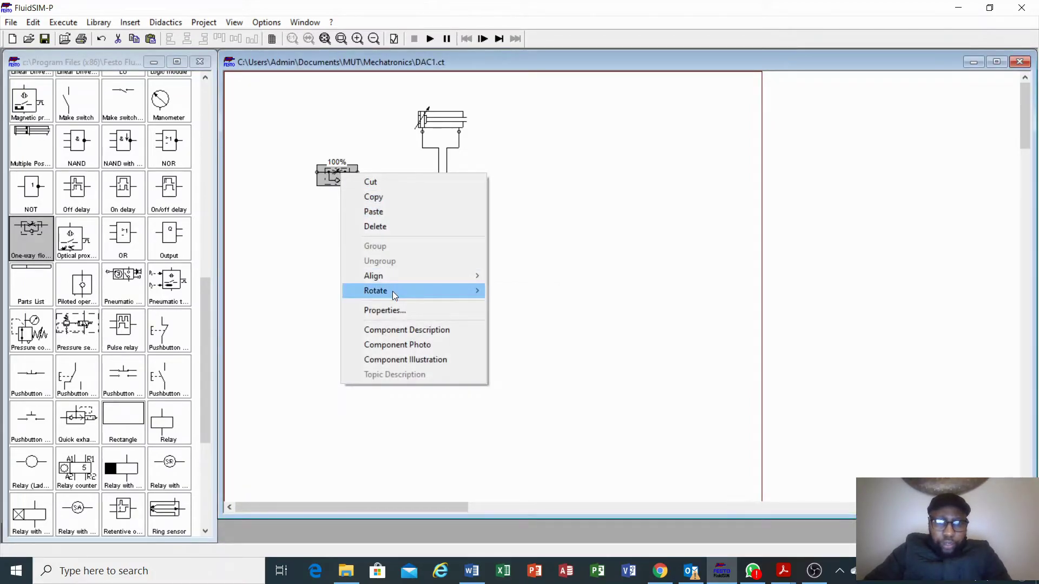
mouse_move(394, 294)
click(514, 306)
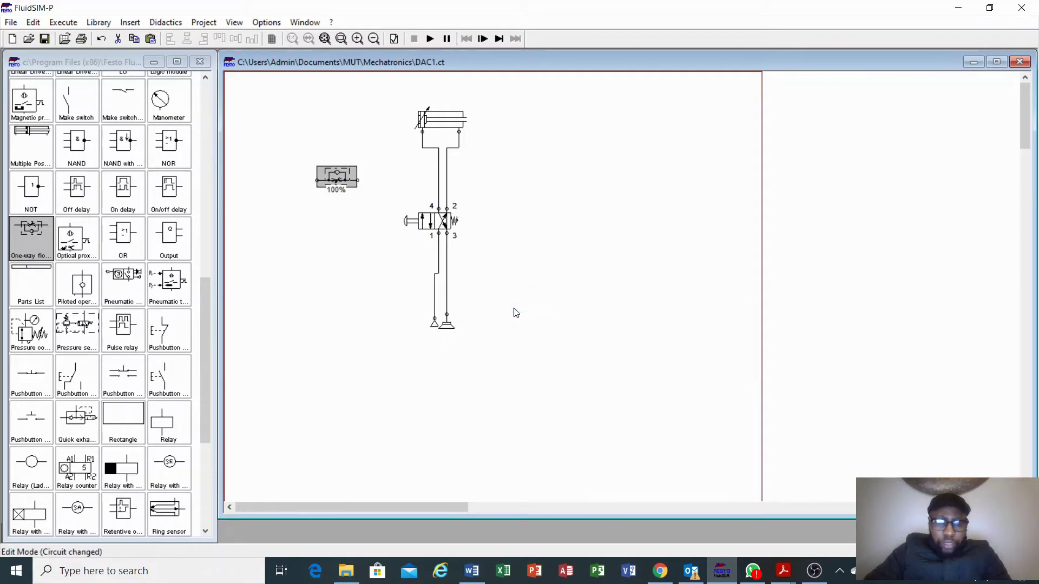
click(101, 39)
Step: Rotate the one-way flow control valve upright with its opening label on the left, and paste a copy of it on the sheet
right_click(345, 179)
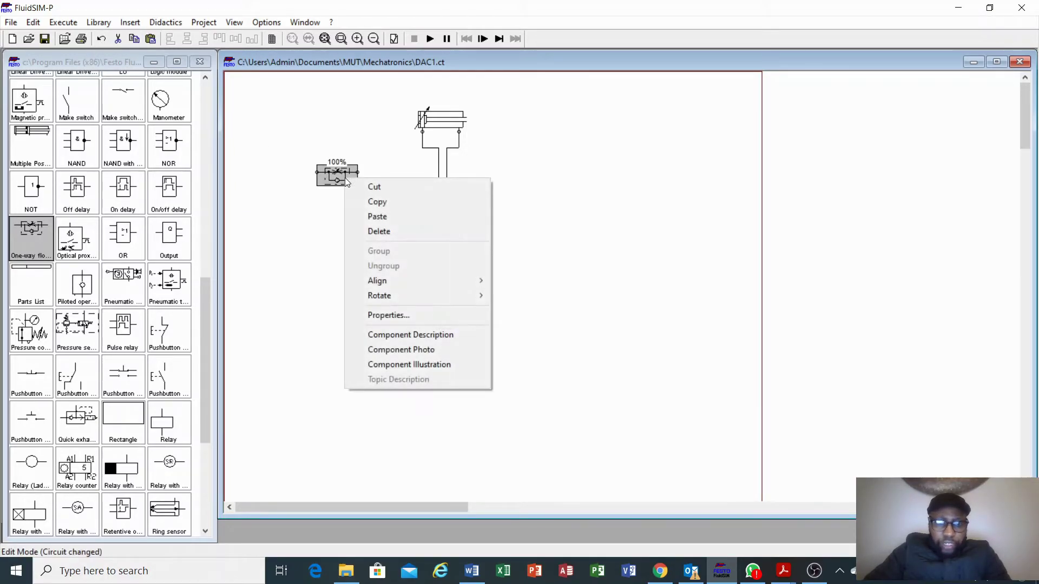
mouse_move(403, 296)
click(521, 298)
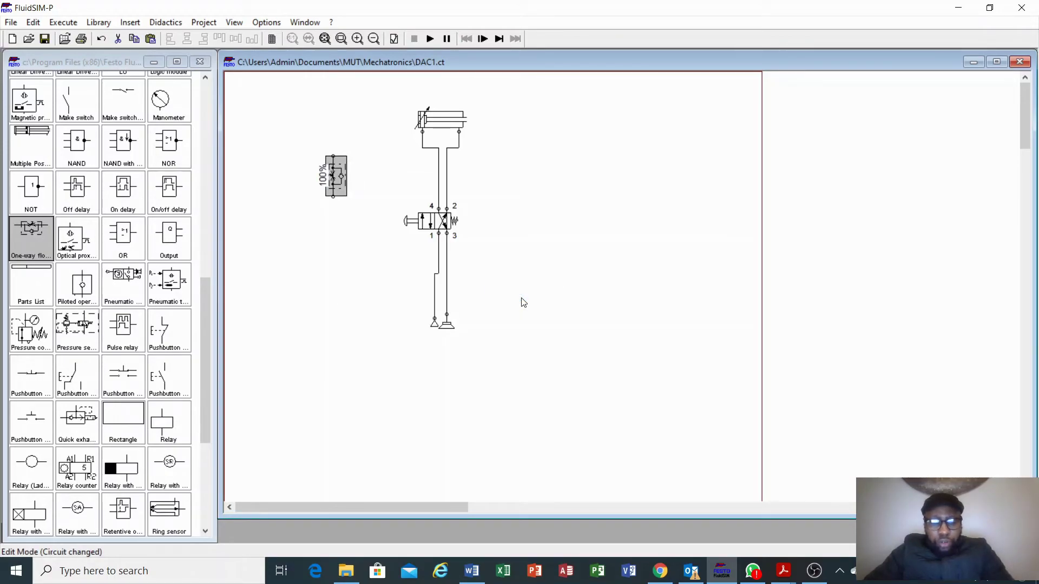
key(ctrl+v)
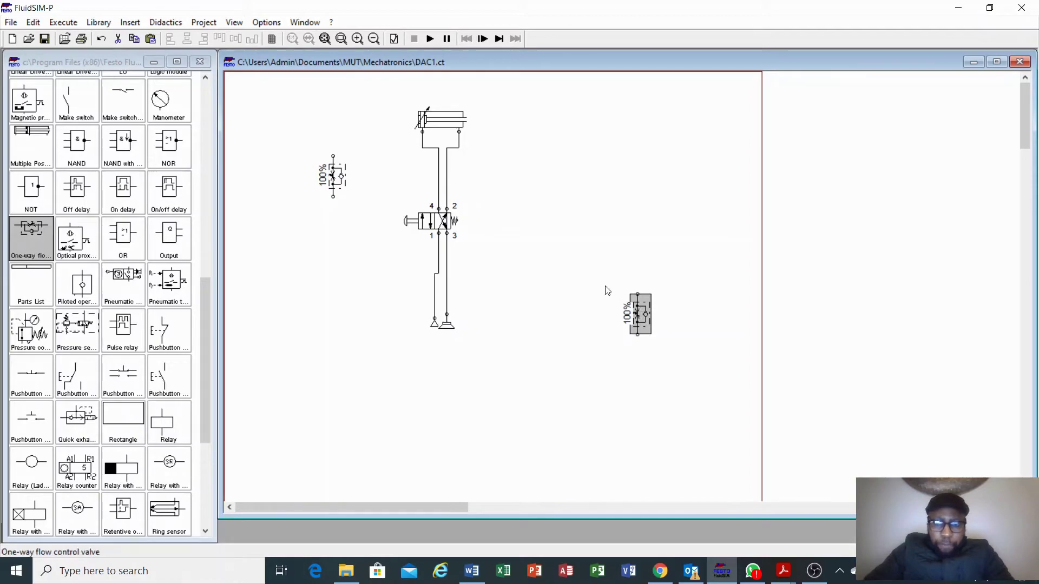
Step: Delete the two lines connecting valve ports 4 and 2 to the cylinder
click(439, 171)
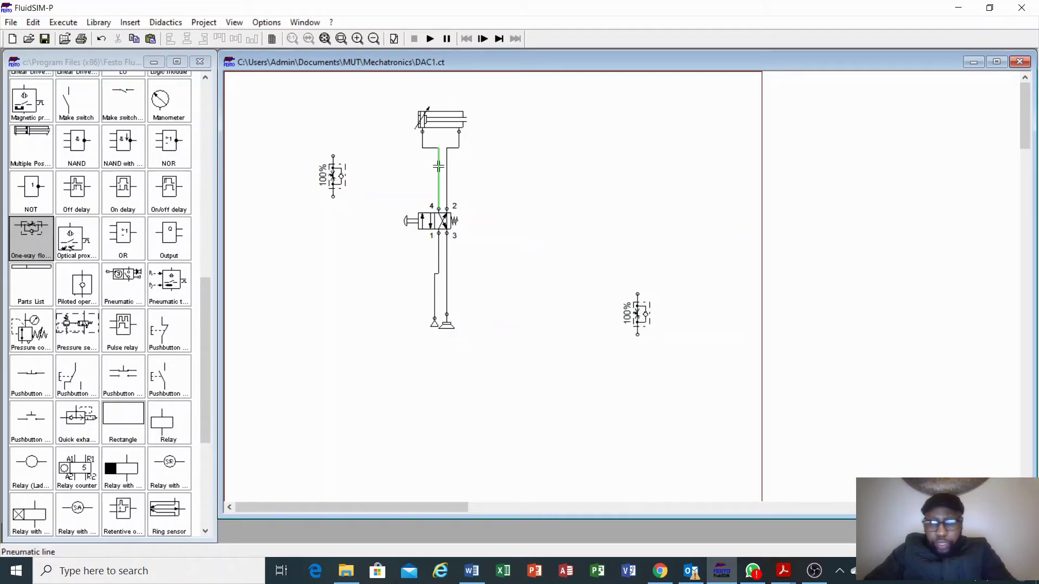
key(Delete)
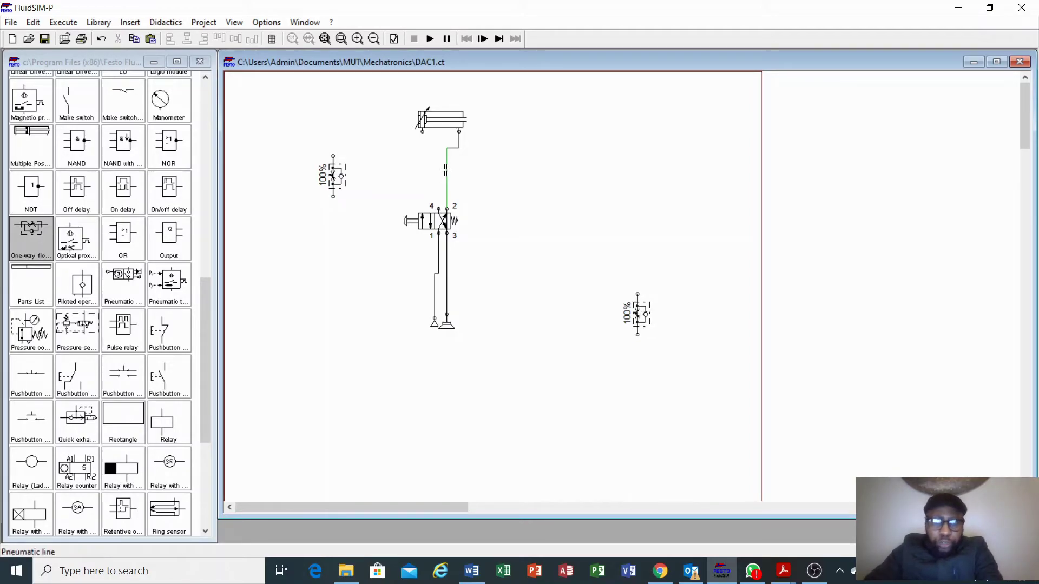
click(448, 187)
key(Delete)
Step: Position the two flow control valves below the cylinder and connect them between its ports and valve ports 4 and 2
drag(630, 315, 450, 162)
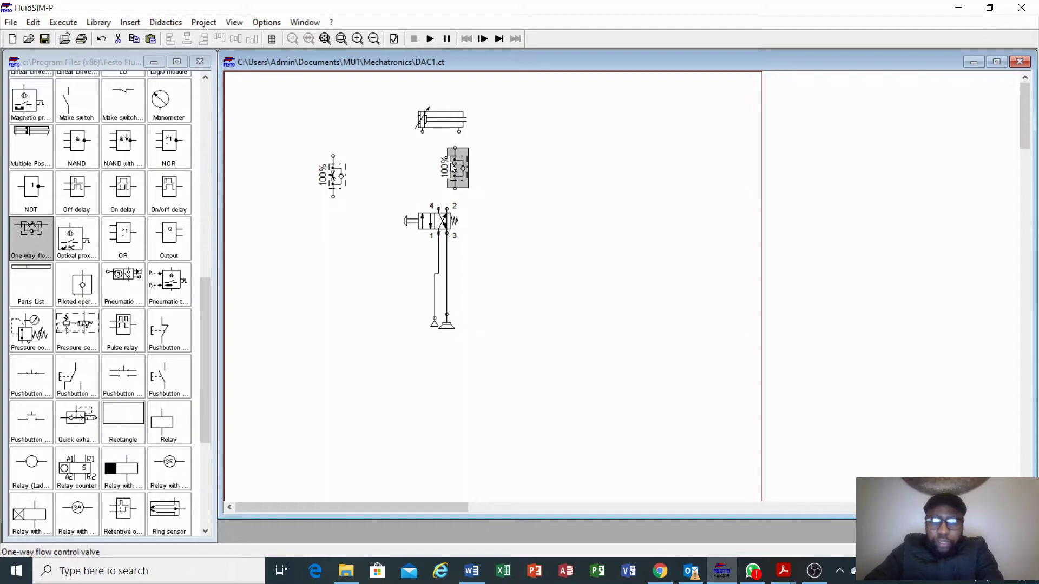
drag(330, 174, 415, 162)
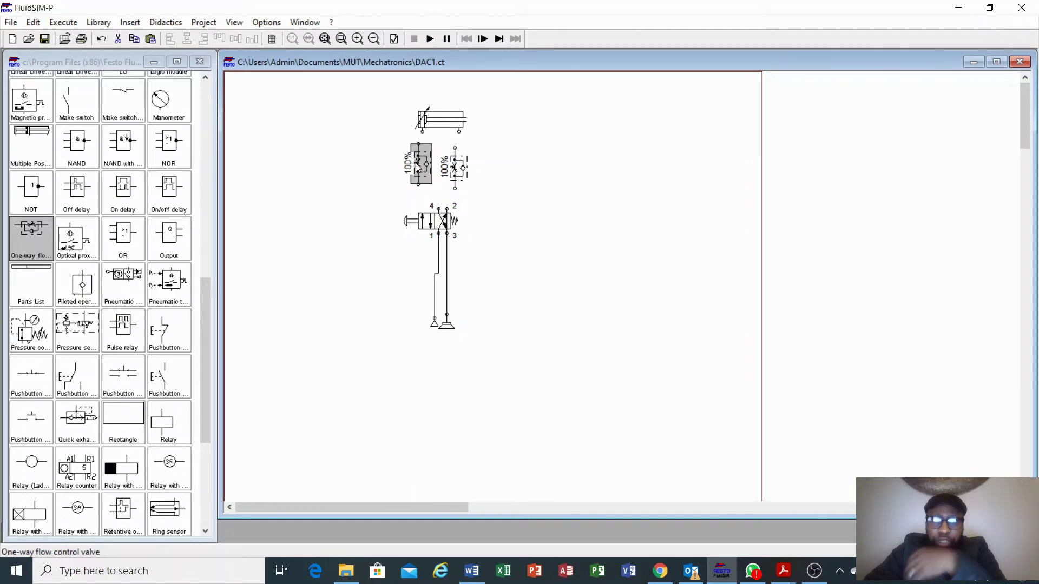
drag(418, 144, 421, 132)
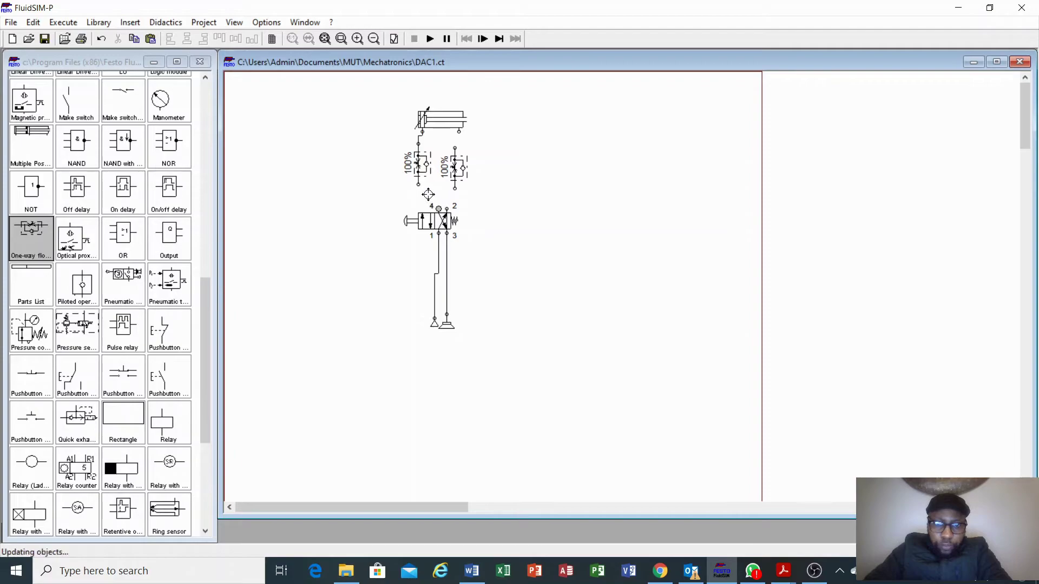
drag(420, 186, 446, 208)
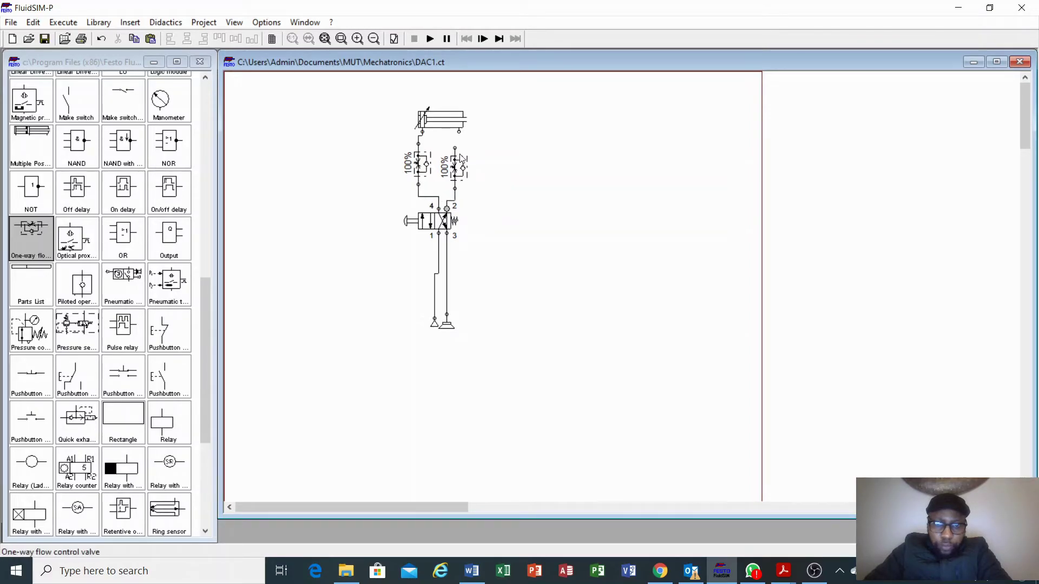
drag(459, 133, 455, 147)
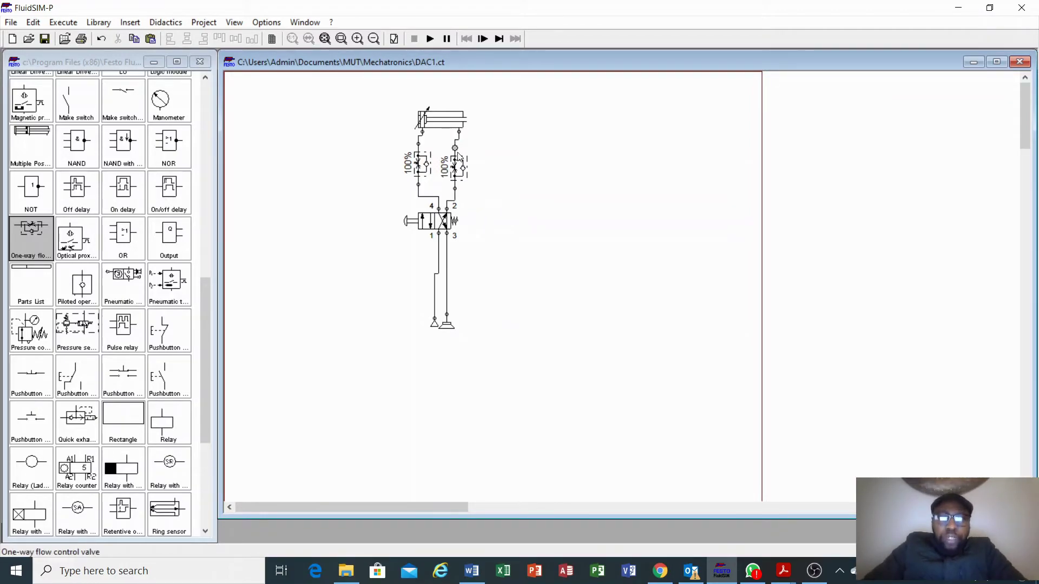
Step: Set the opening level of the left one-way flow control valve to 50 %
mouse_move(454, 169)
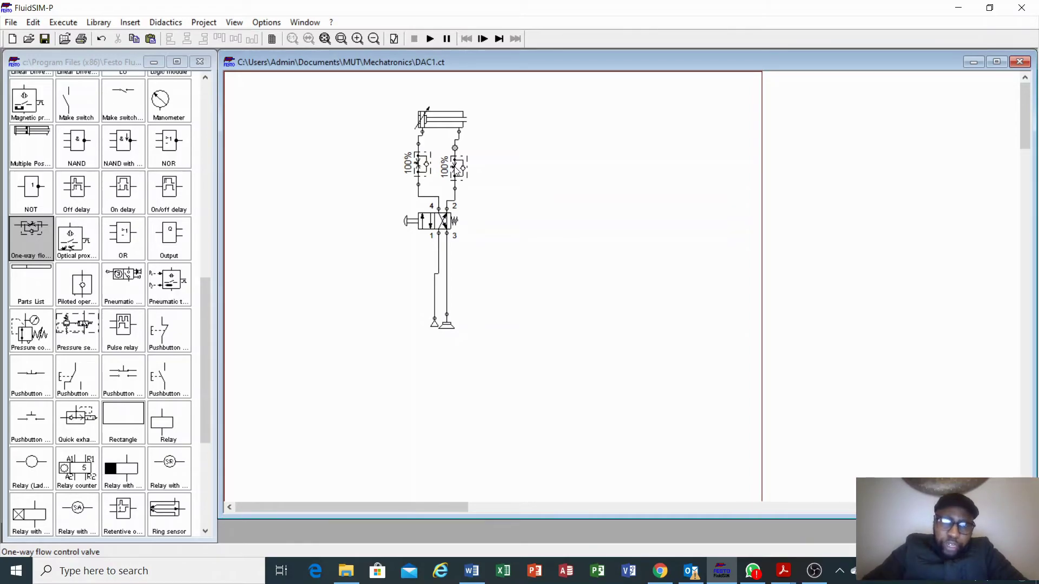
double_click(421, 166)
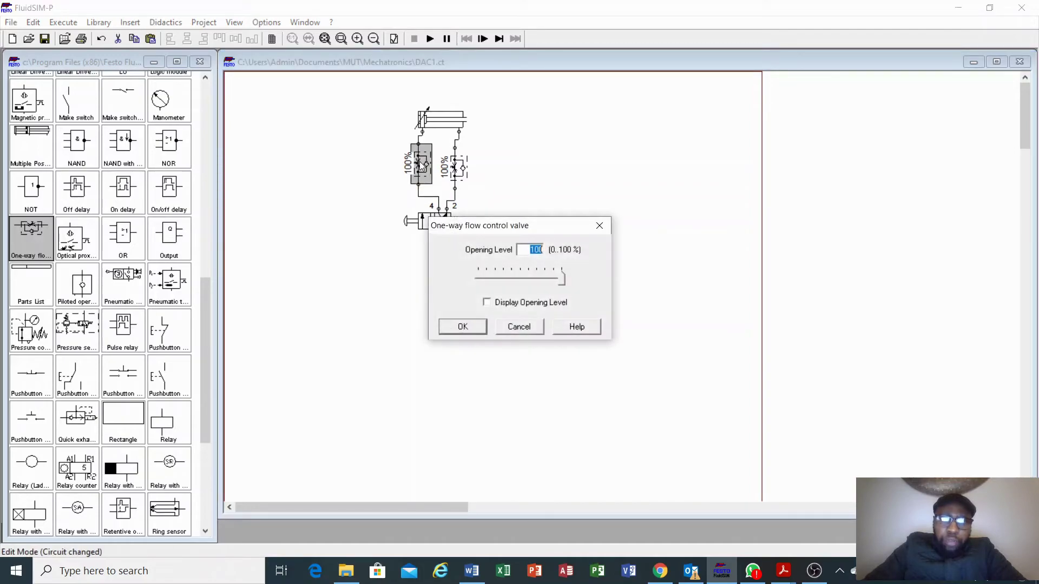
mouse_move(563, 283)
mouse_down()
mouse_move(514, 281)
mouse_move(542, 281)
mouse_up()
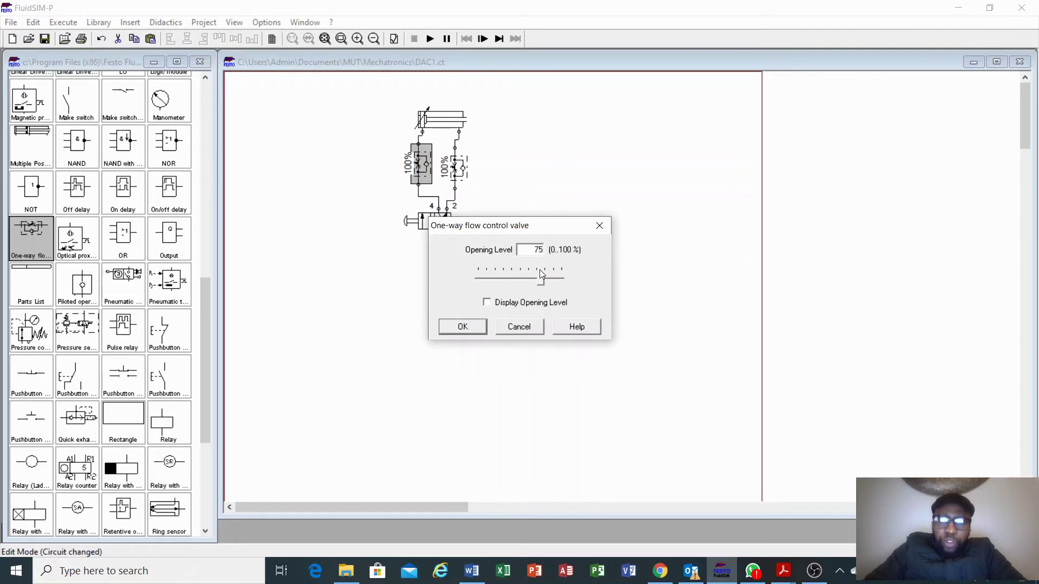
double_click(540, 248)
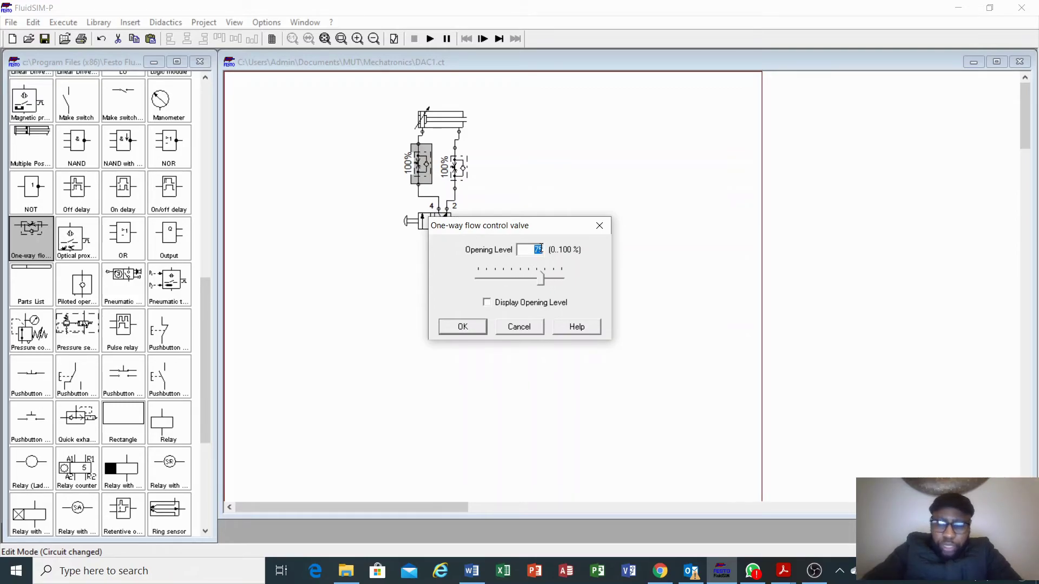
text(50)
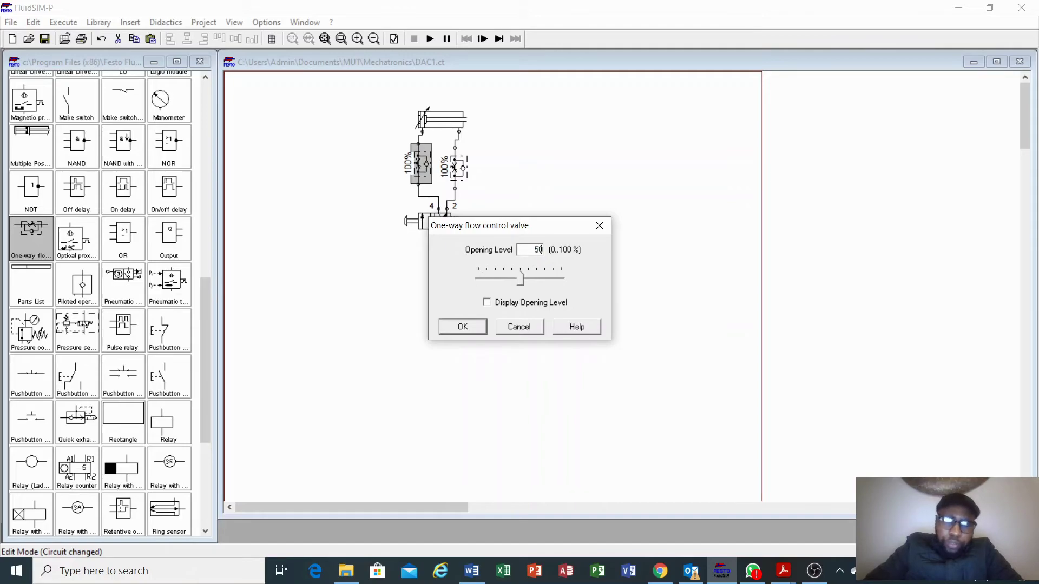
click(462, 327)
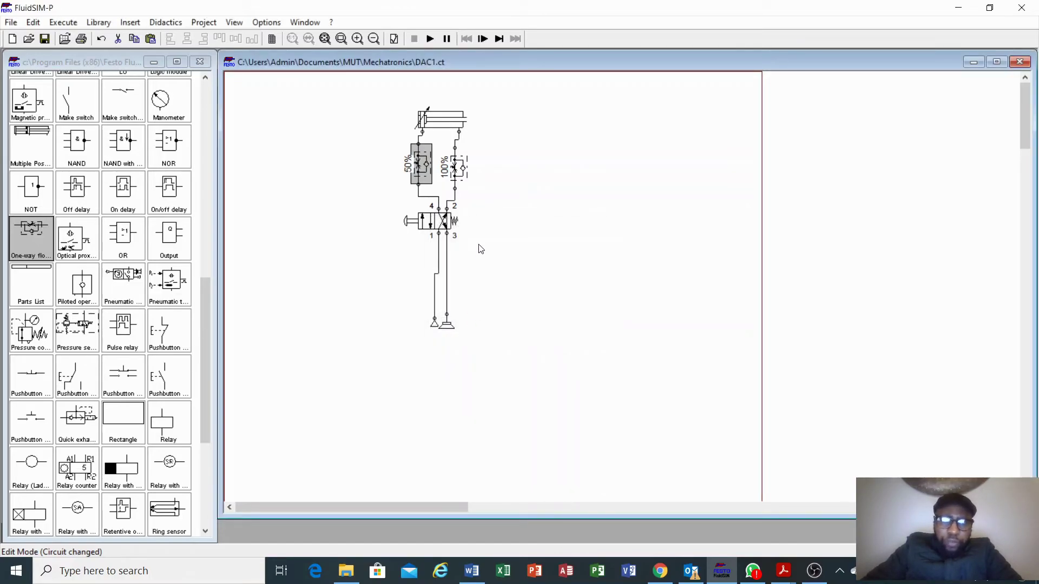
Step: Set the opening level of the right one-way flow control valve to 50 %
double_click(462, 169)
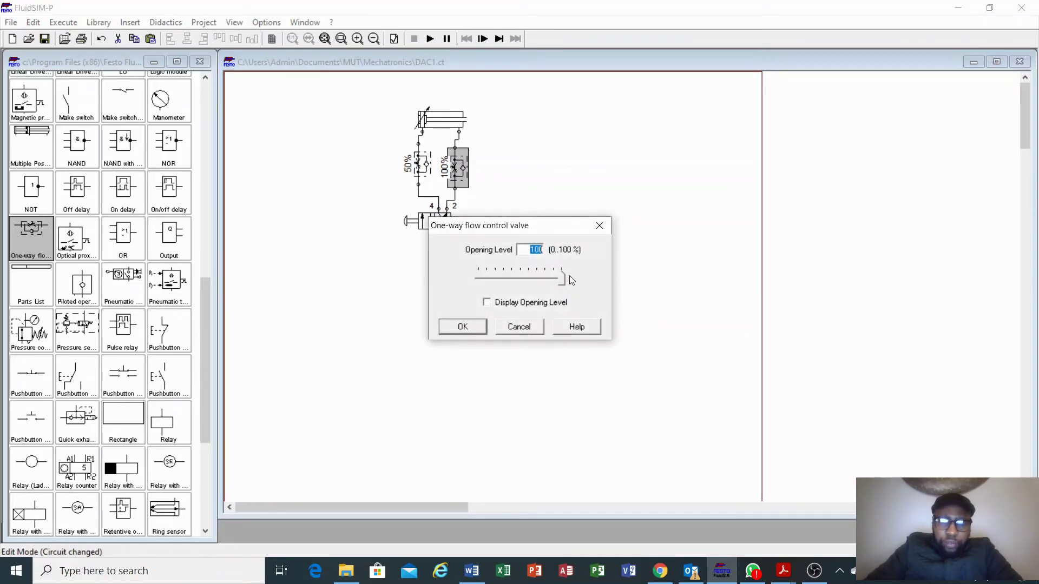
click(520, 283)
click(519, 283)
click(520, 282)
click(520, 282)
click(519, 283)
click(462, 328)
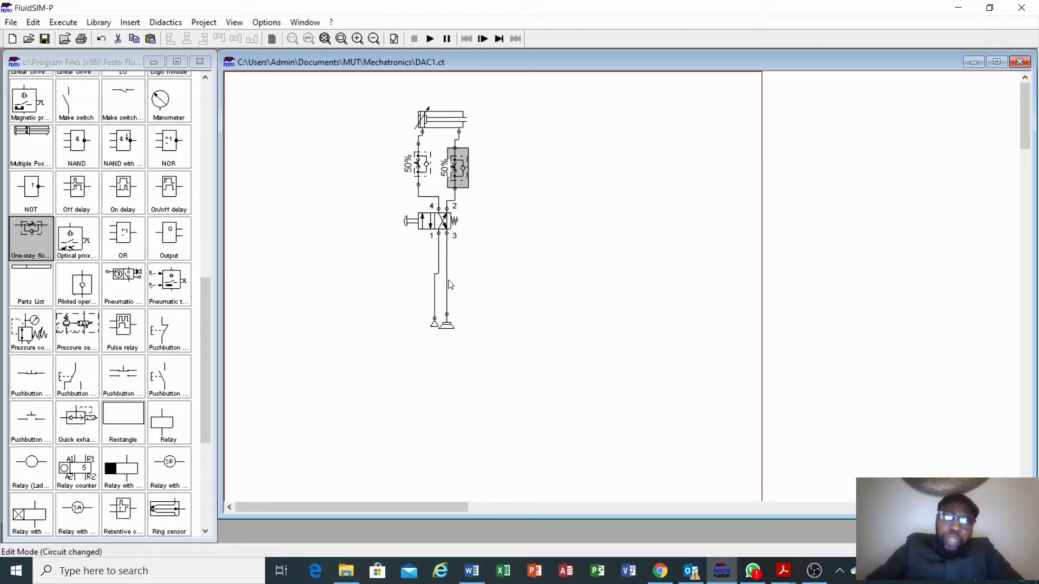
Step: Start the simulation despite the warnings and actuate the 4/n way valve's push-button to test the throttled cylinder stroke
click(430, 39)
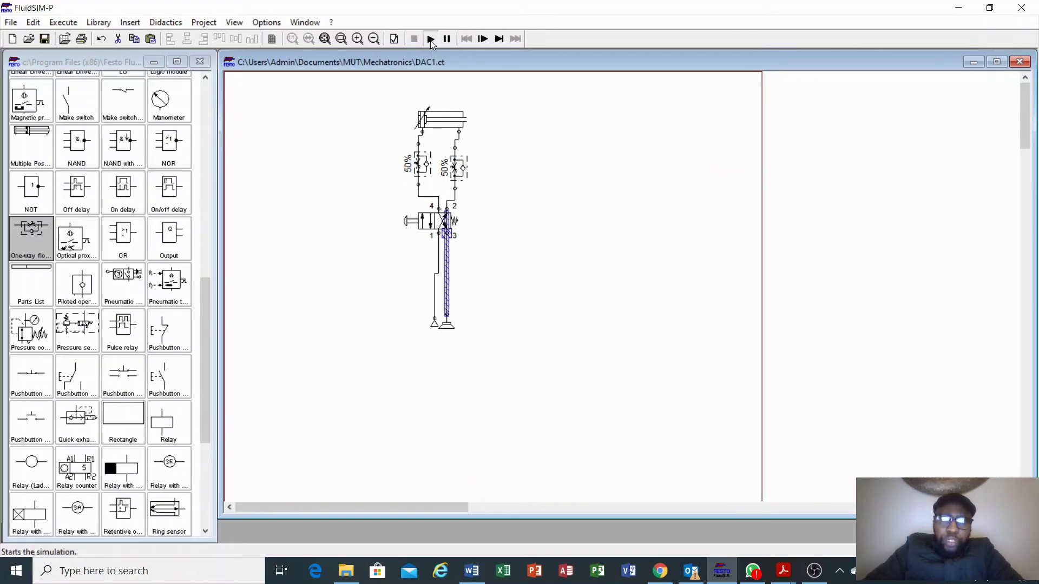
click(466, 307)
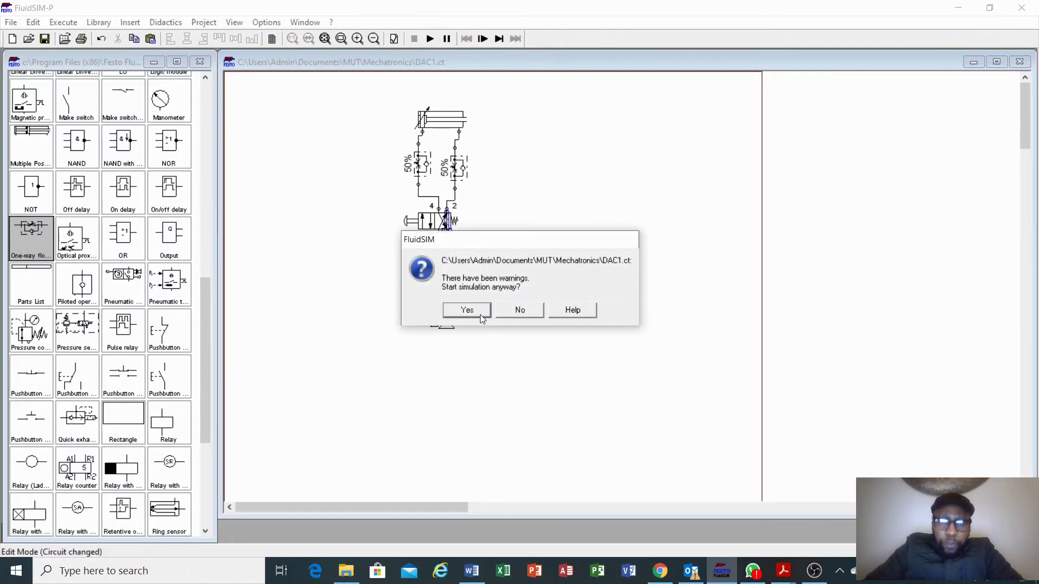
click(479, 312)
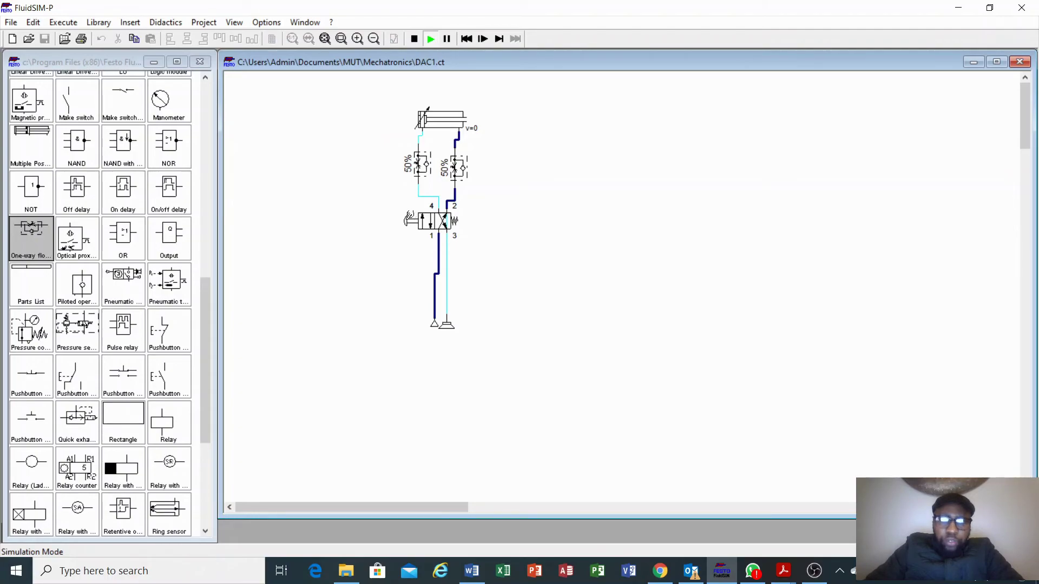
click(410, 217)
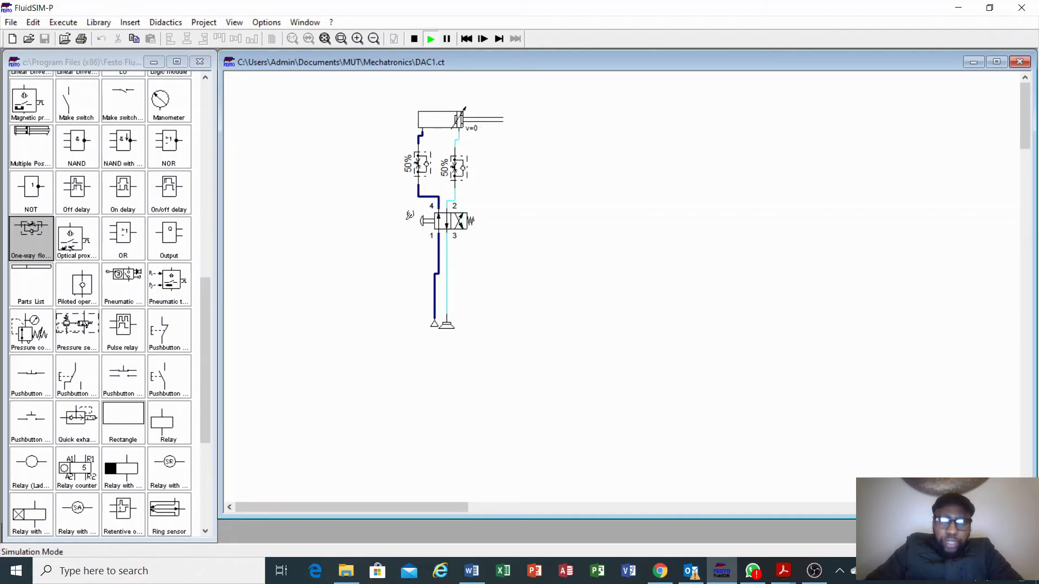